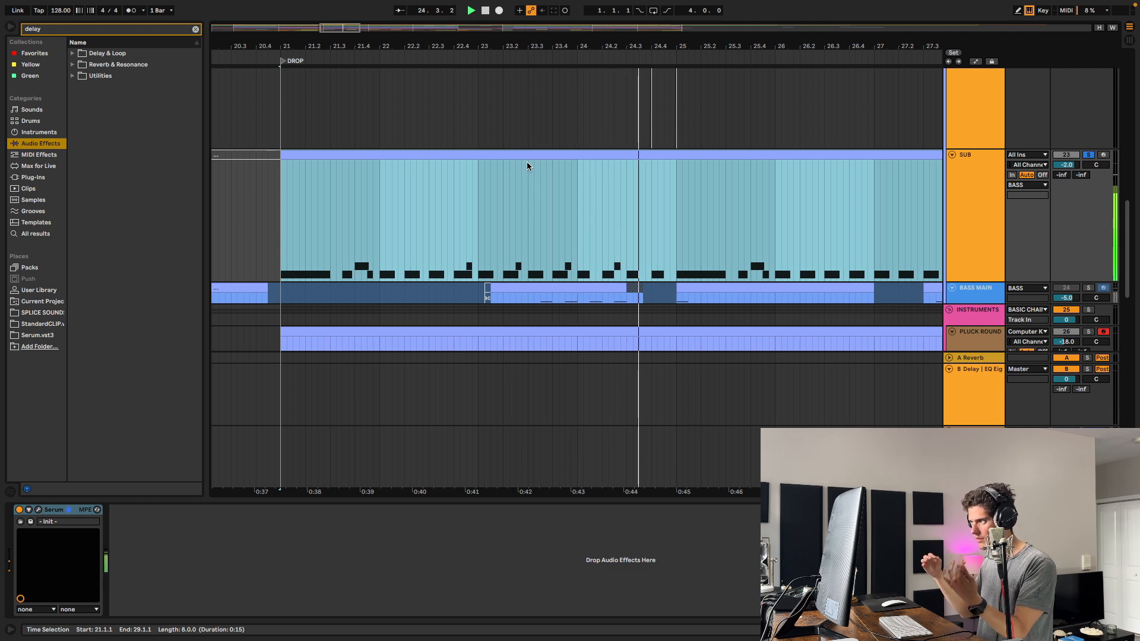
Play the drop and look over the bass, sub and instrument tracks across the whole arrangement
{"action": "scroll", "coordinate": [519, 194], "scroll_direction": "up", "scroll_amount": 5}
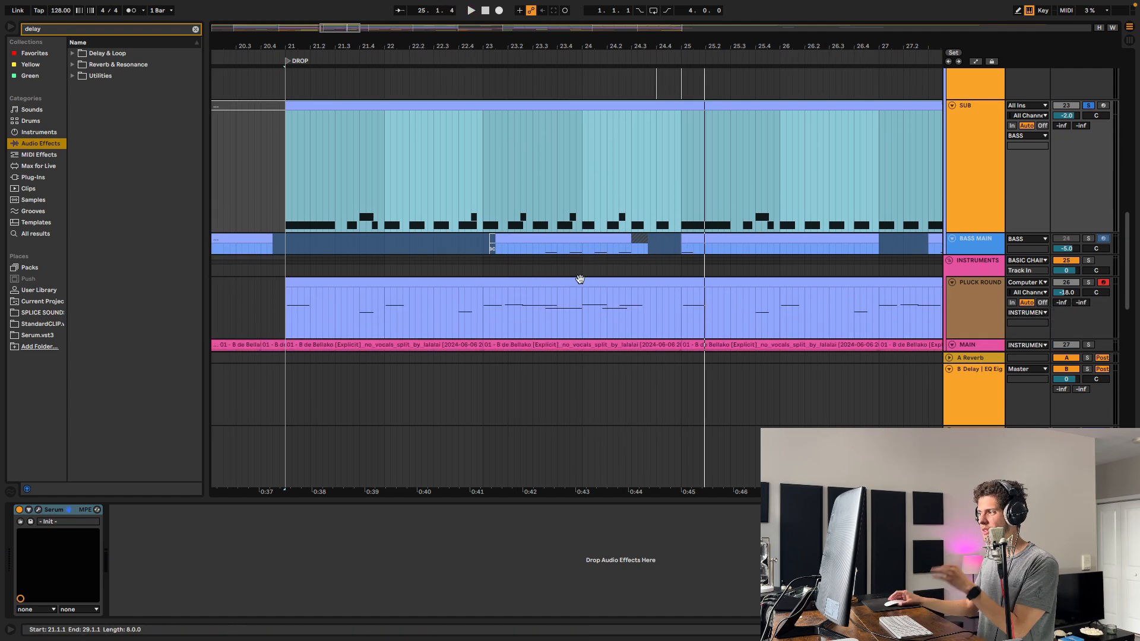
{"action": "scroll", "coordinate": [579, 276], "scroll_direction": "down", "scroll_amount": 5}
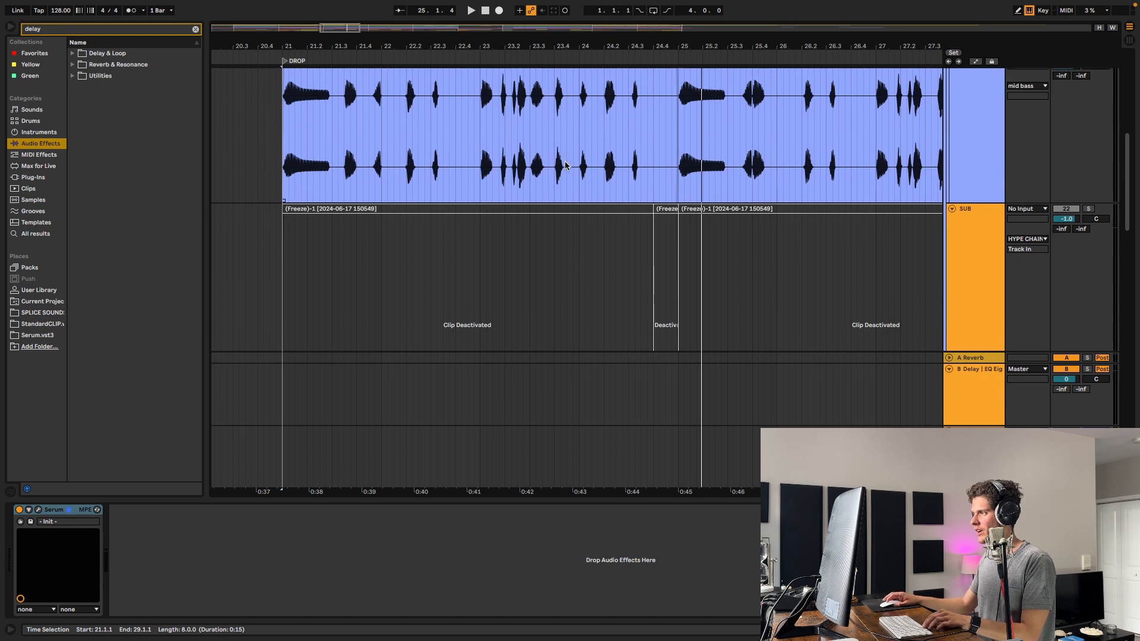
{"action": "scroll", "coordinate": [532, 229], "scroll_direction": "up", "scroll_amount": 5}
{"action": "scroll", "coordinate": [576, 259], "scroll_direction": "down", "scroll_amount": 7}
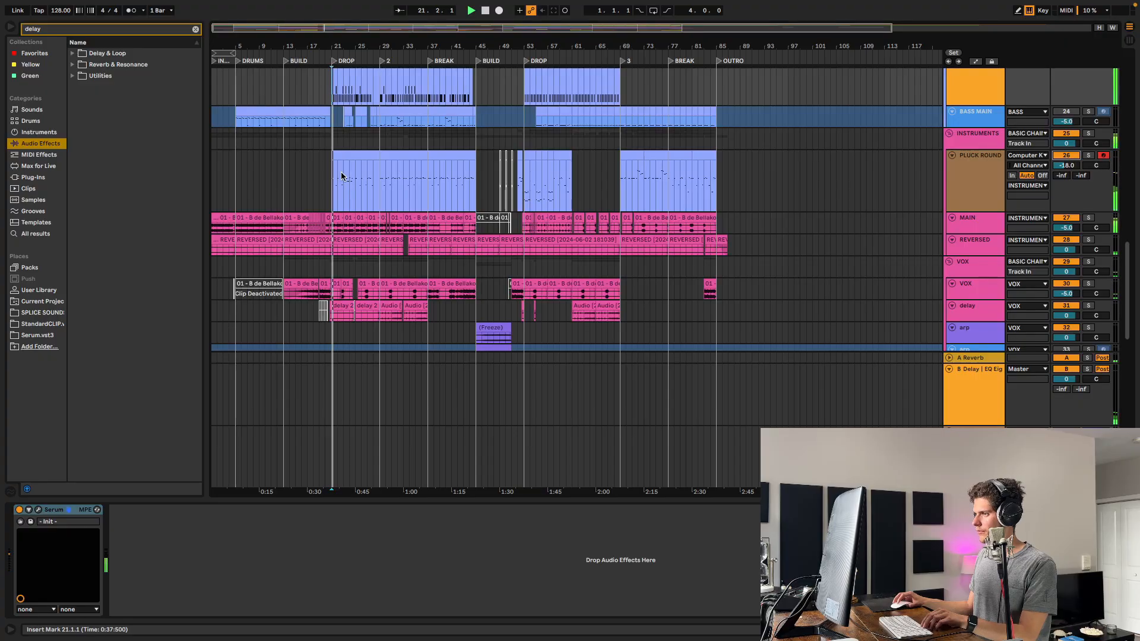
{"action": "scroll", "coordinate": [343, 177], "scroll_direction": "down", "scroll_amount": 3}
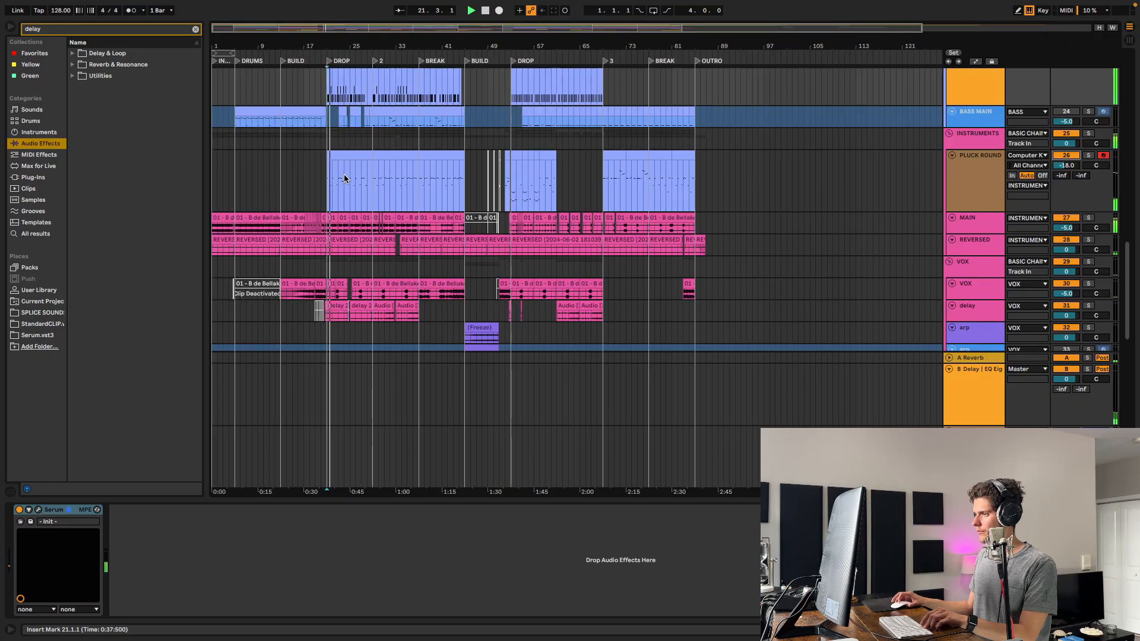
{"action": "scroll", "coordinate": [336, 190], "scroll_direction": "up", "scroll_amount": 1}
{"action": "scroll", "coordinate": [334, 190], "scroll_direction": "down", "scroll_amount": 3}
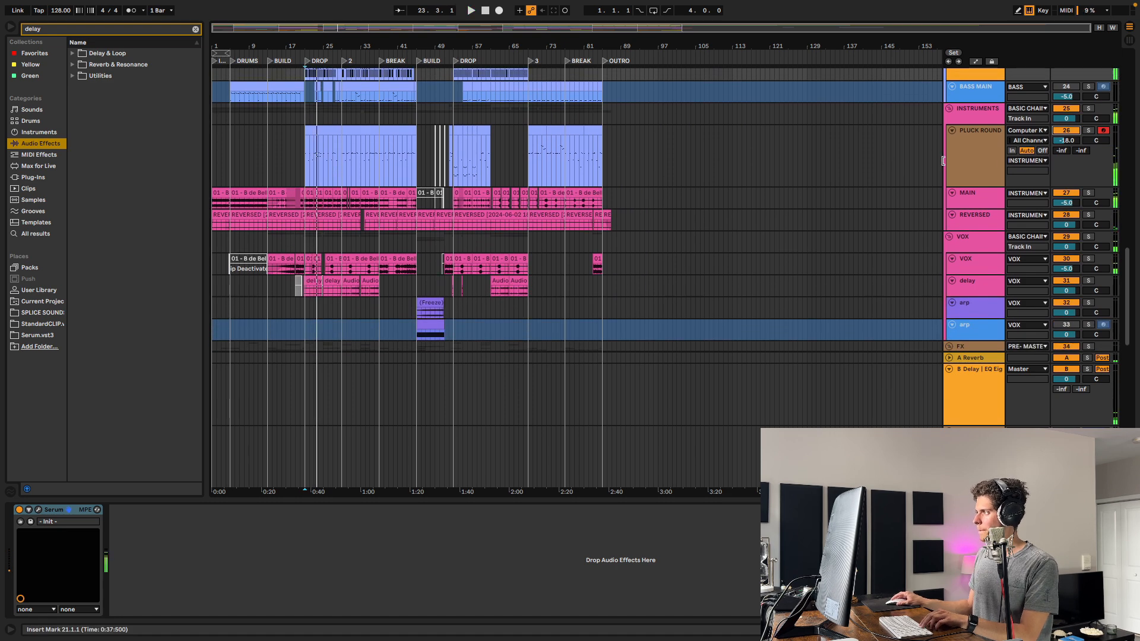
Open the Serum instrument on the PLUCK ROUND track and show its effects down to the reverb
{"action": "left_click", "coordinate": [953, 159]}
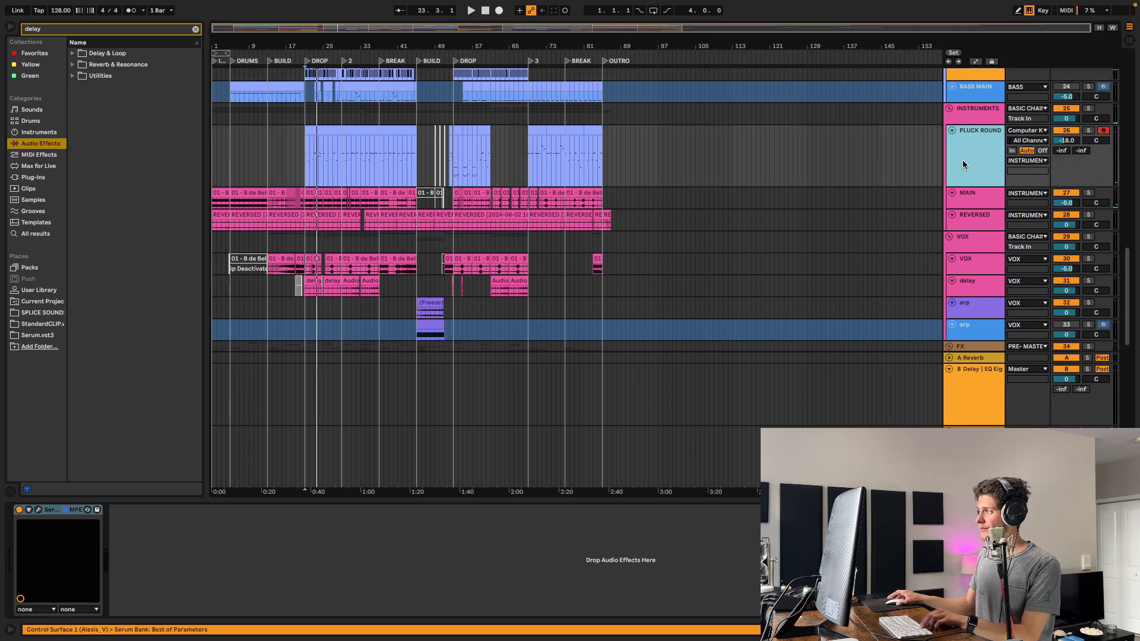
{"action": "left_click", "coordinate": [312, 131]}
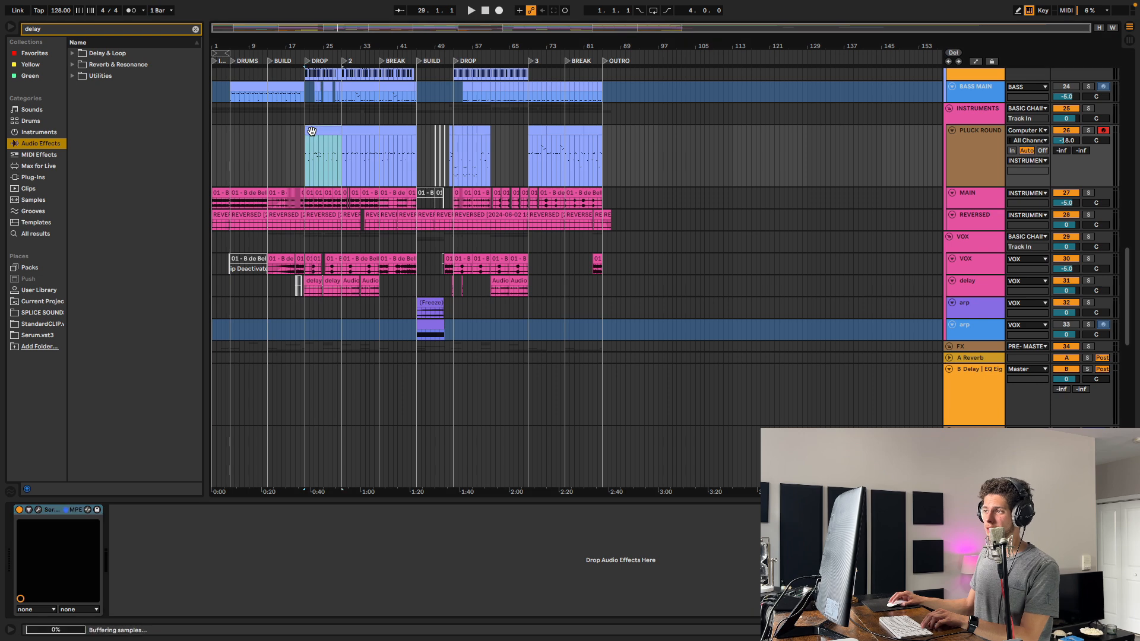
{"action": "left_click", "coordinate": [954, 158]}
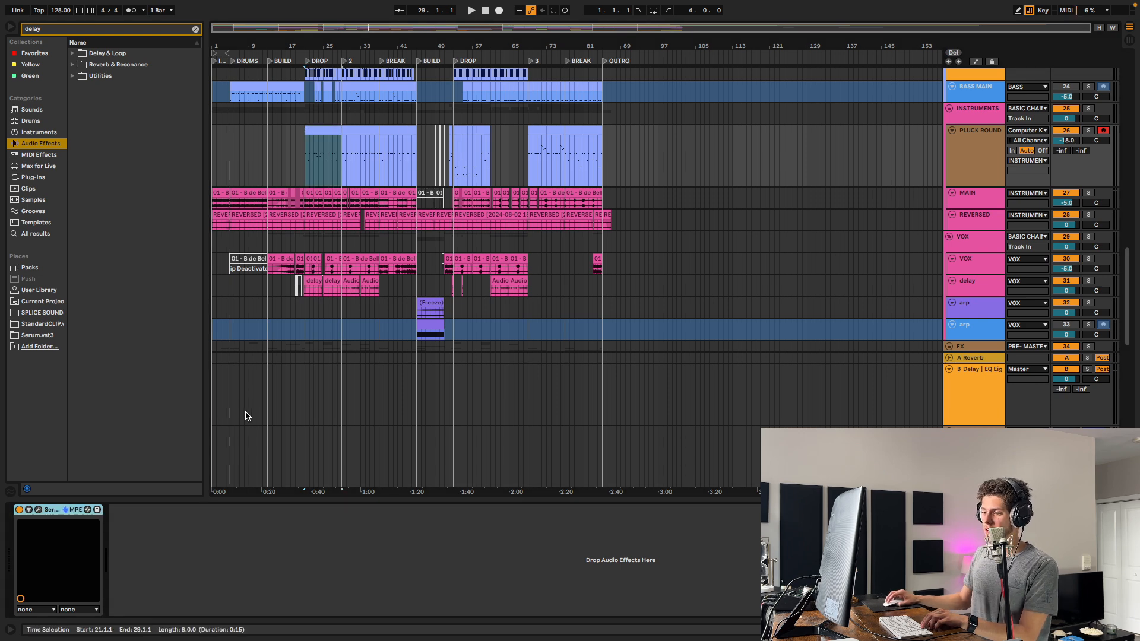
{"action": "left_click", "coordinate": [38, 511]}
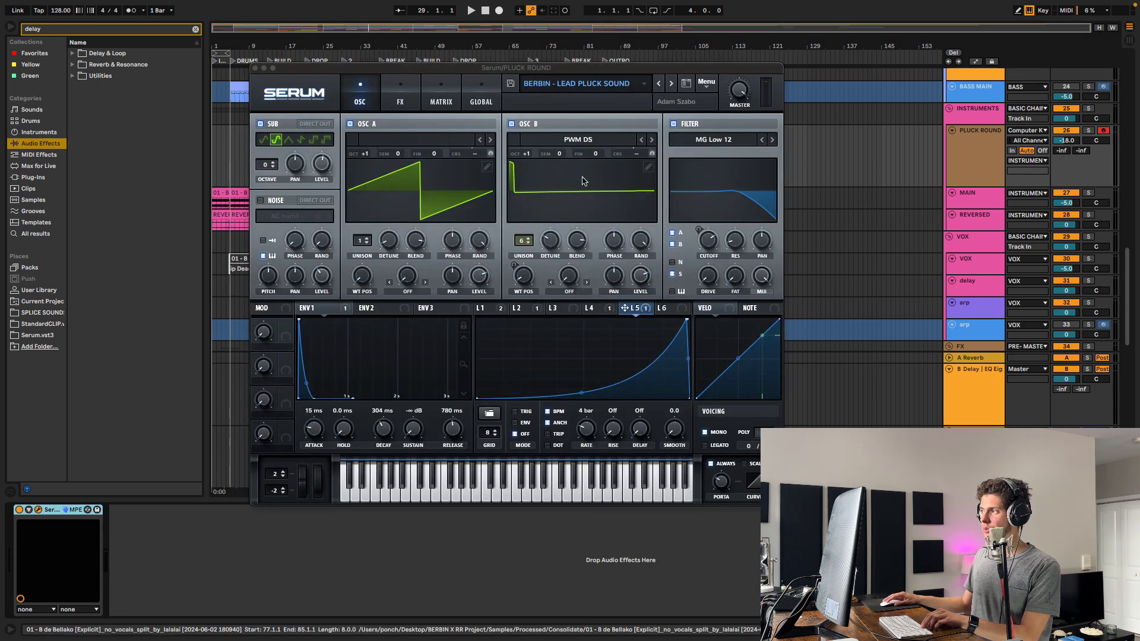
{"action": "left_click", "coordinate": [432, 94]}
{"action": "left_click", "coordinate": [401, 95]}
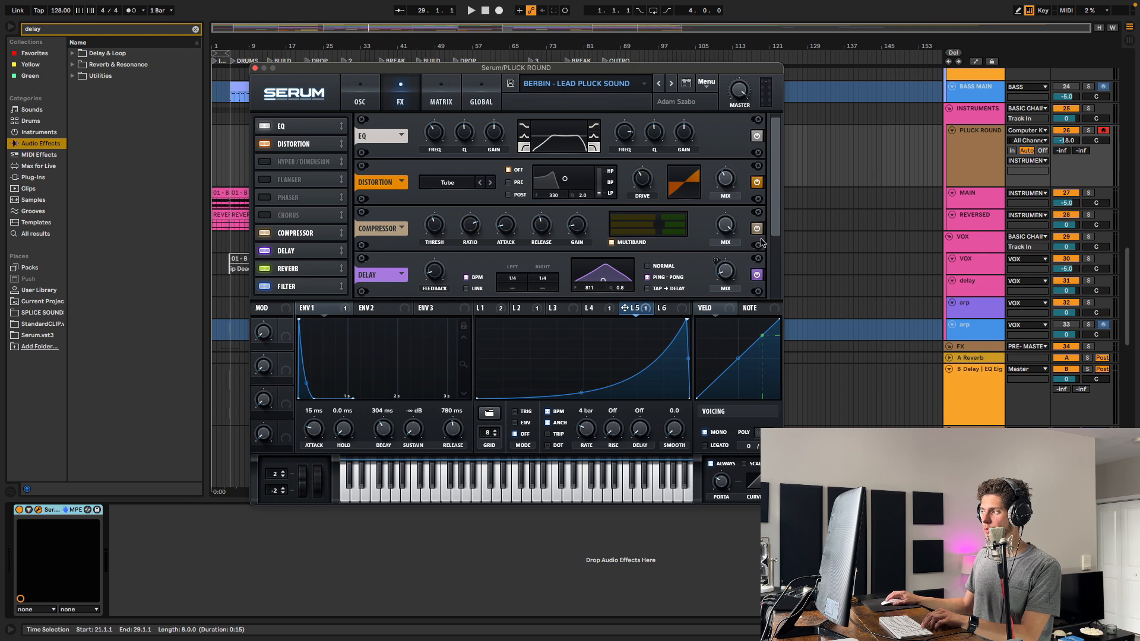
{"action": "scroll", "coordinate": [778, 221], "scroll_direction": "down", "scroll_amount": 2}
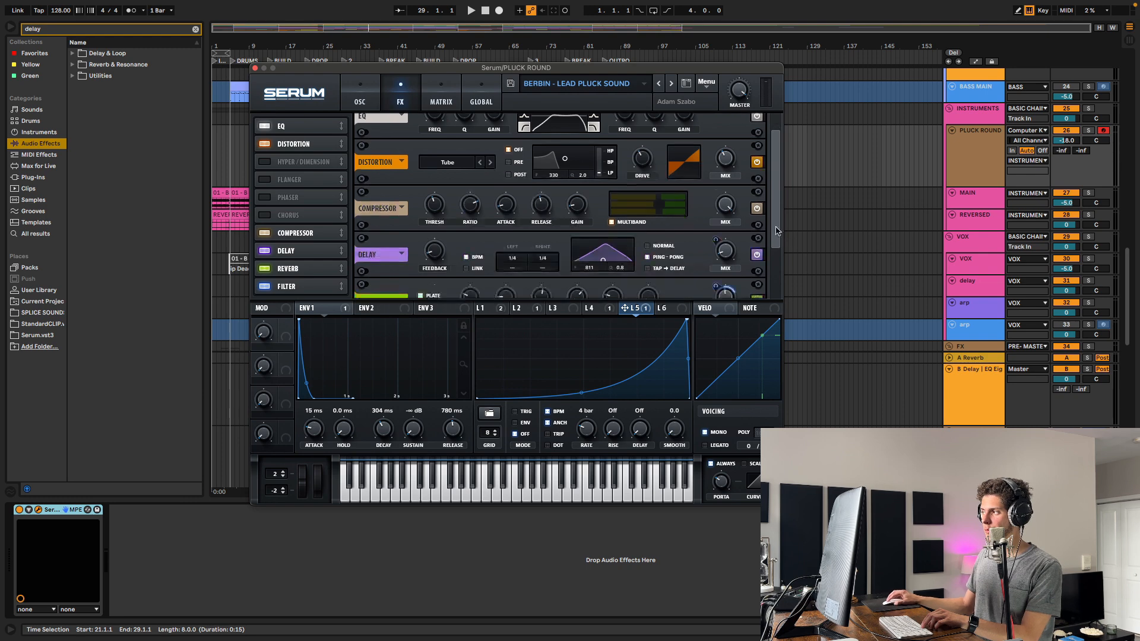
Solo the PLUCK ROUND track, play the drop and audition Serum's reverb mix at up to about 87%
{"action": "left_click", "coordinate": [1088, 130]}
{"action": "key", "text": "space"}
{"action": "left_click_drag", "start_coordinate": [725, 229], "coordinate": [727, 196]}
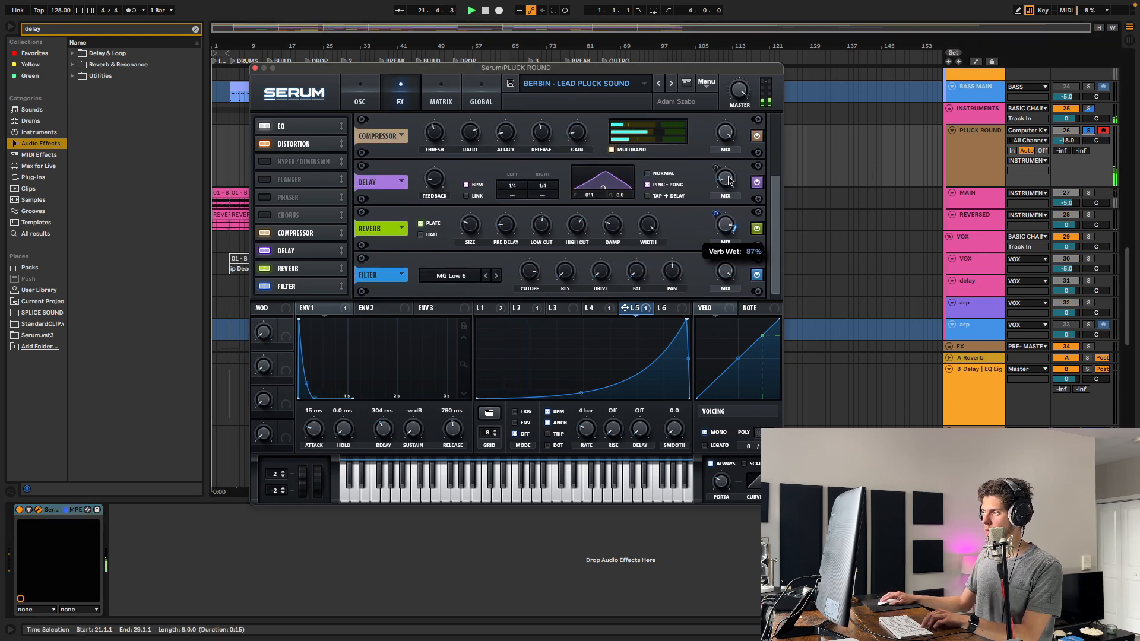
{"action": "left_click_drag", "start_coordinate": [710, 247], "coordinate": [710, 239]}
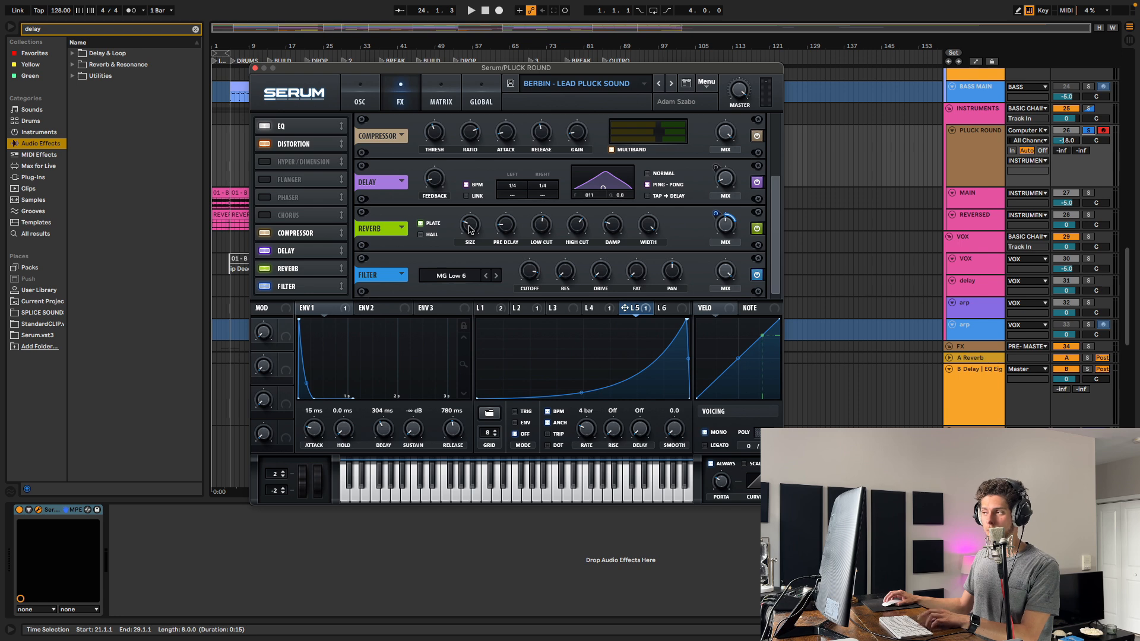
Sweep Serum's reverb size from 98% downward during playback of the pluck and settle it at 24%
{"action": "key", "text": "space"}
{"action": "mouse_move", "coordinate": [471, 220]}
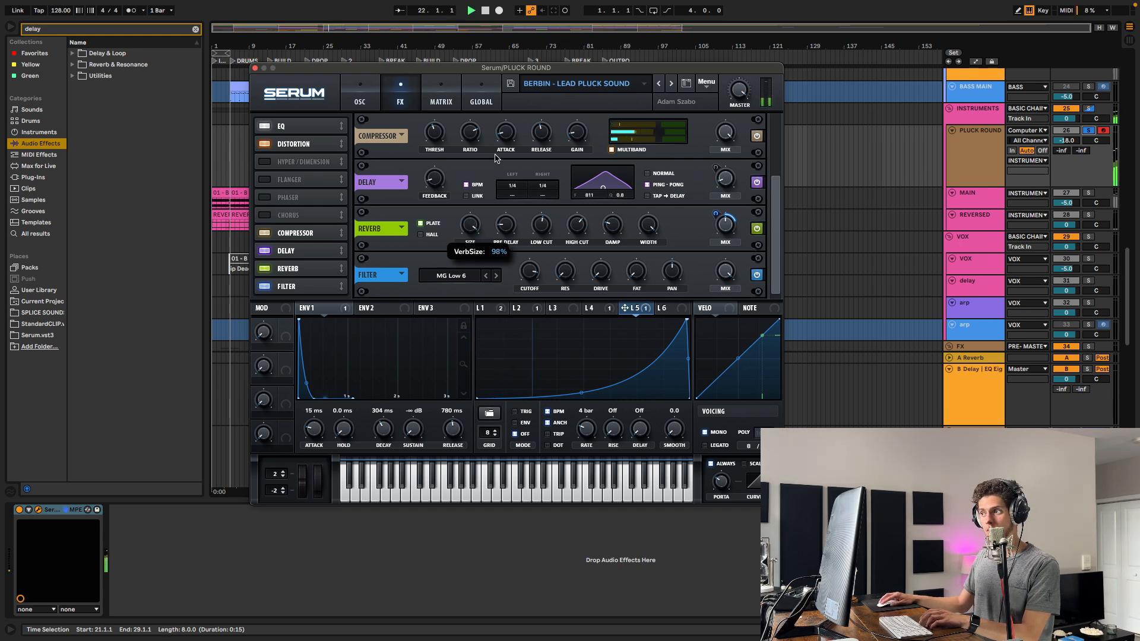
{"action": "left_click_drag", "start_coordinate": [496, 158], "coordinate": [490, 185]}
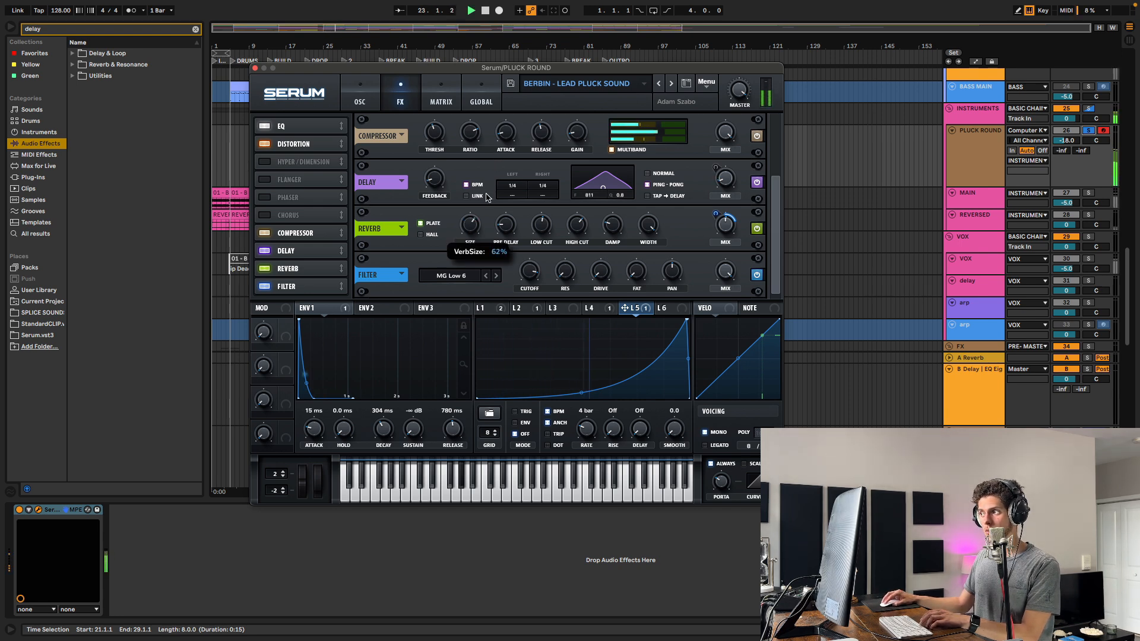
{"action": "left_click_drag", "start_coordinate": [482, 226], "coordinate": [481, 229]}
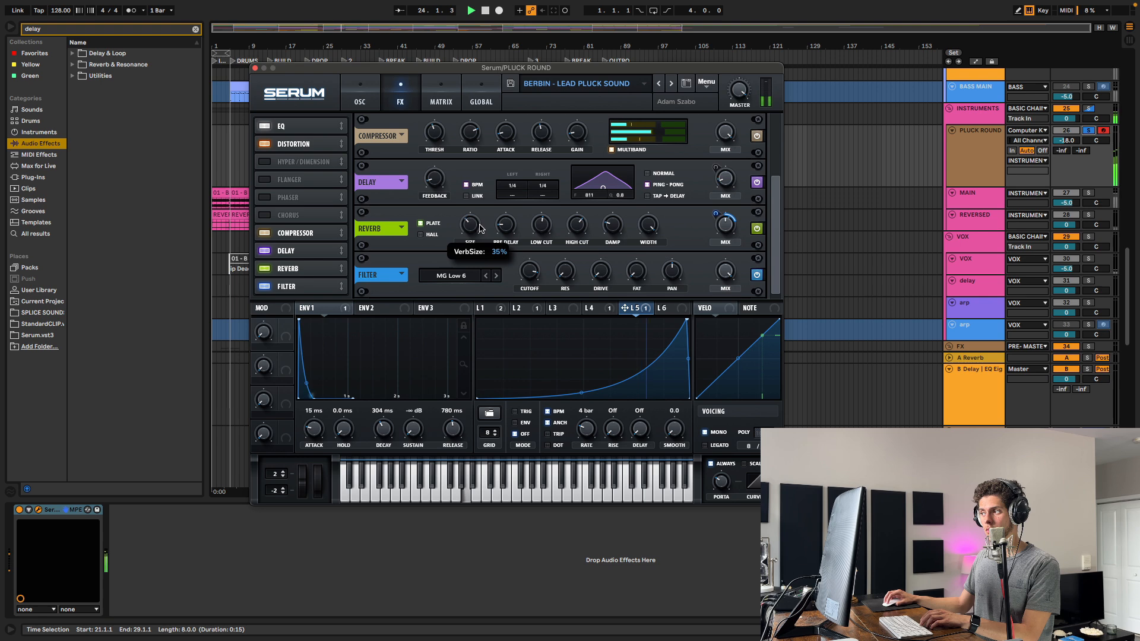
Expose Serum's reverb size and reverb mix as device parameters using MIDI mapping mode, and leave the mode
{"action": "left_click", "coordinate": [1065, 10]}
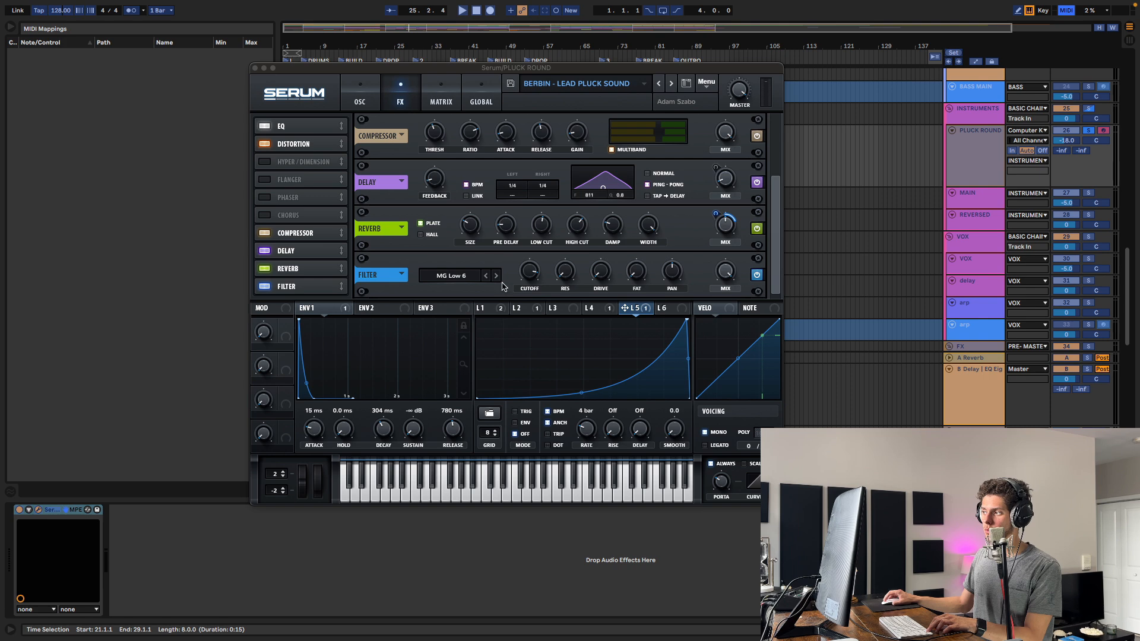
{"action": "left_click", "coordinate": [470, 226]}
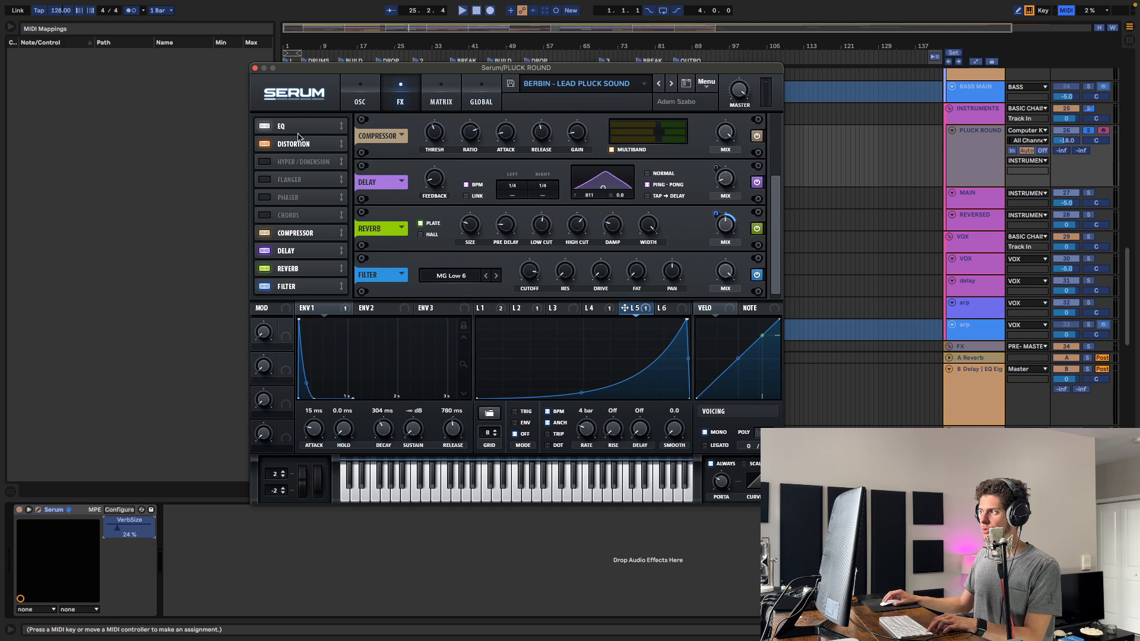
{"action": "left_click", "coordinate": [727, 230]}
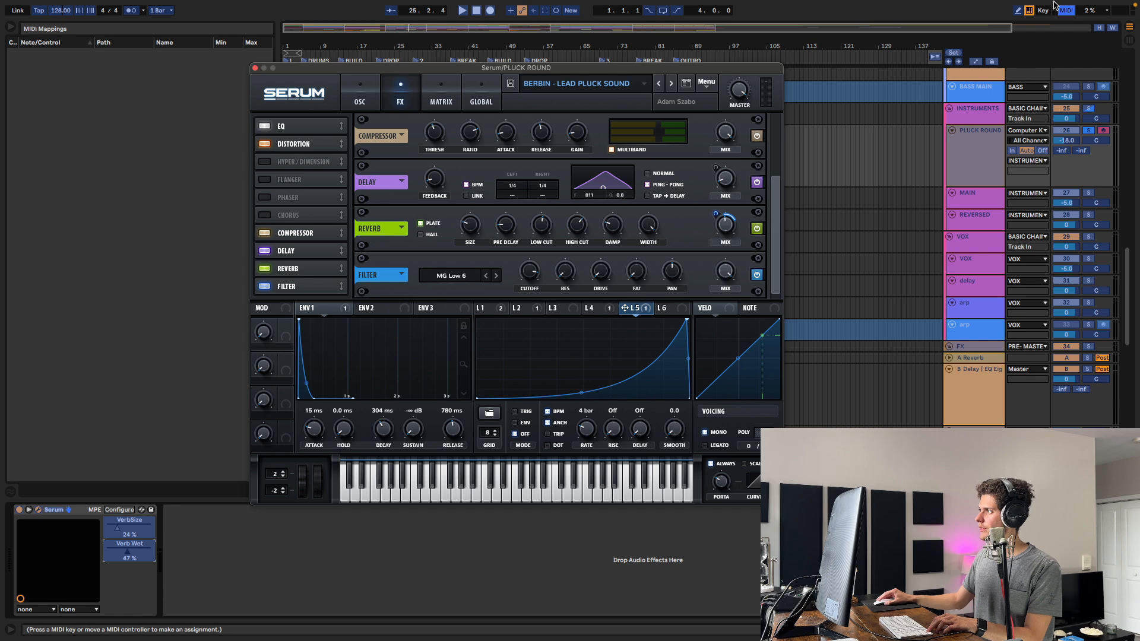
{"action": "left_click", "coordinate": [1066, 10]}
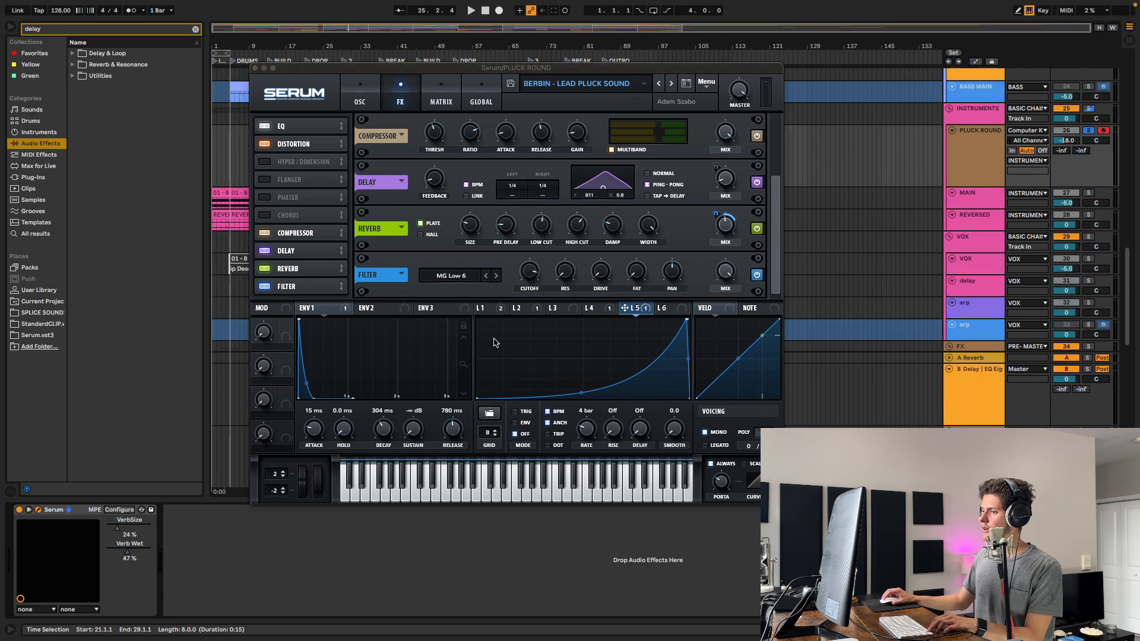
Show the VerbSize automation on the PLUCK ROUND track and close the Serum window
{"action": "right_click", "coordinate": [118, 532]}
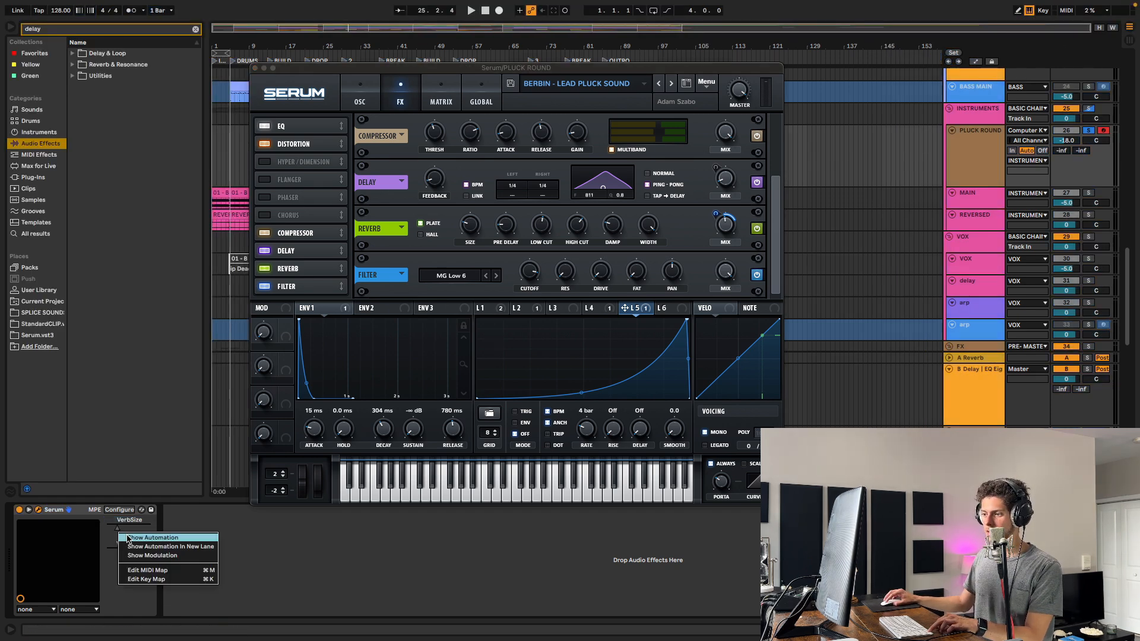
{"action": "left_click", "coordinate": [136, 539]}
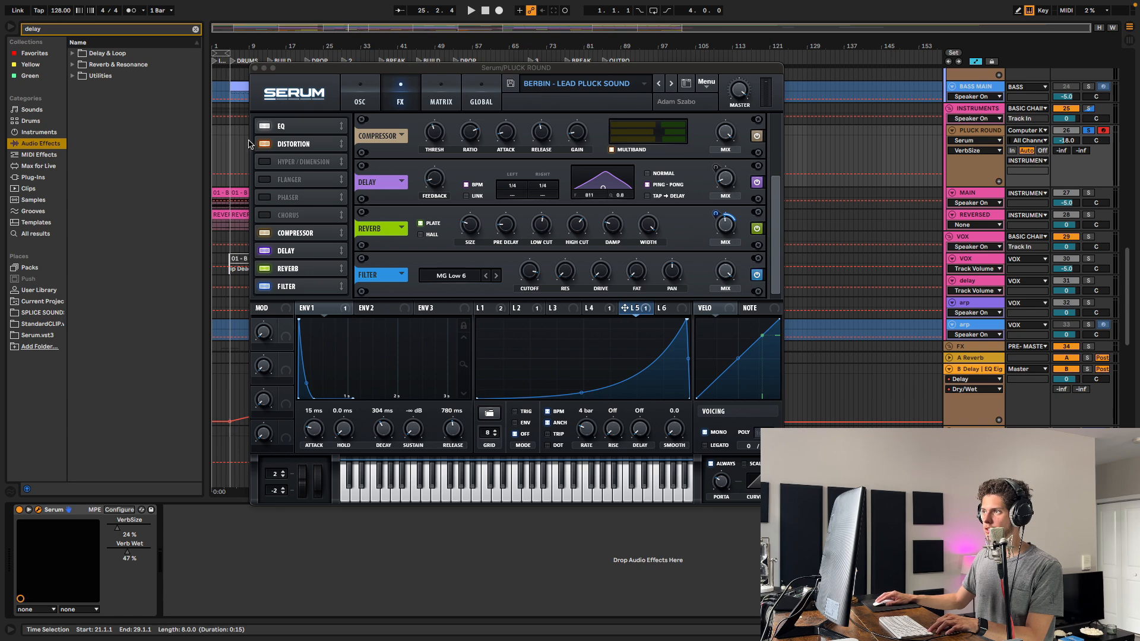
{"action": "left_click", "coordinate": [255, 69]}
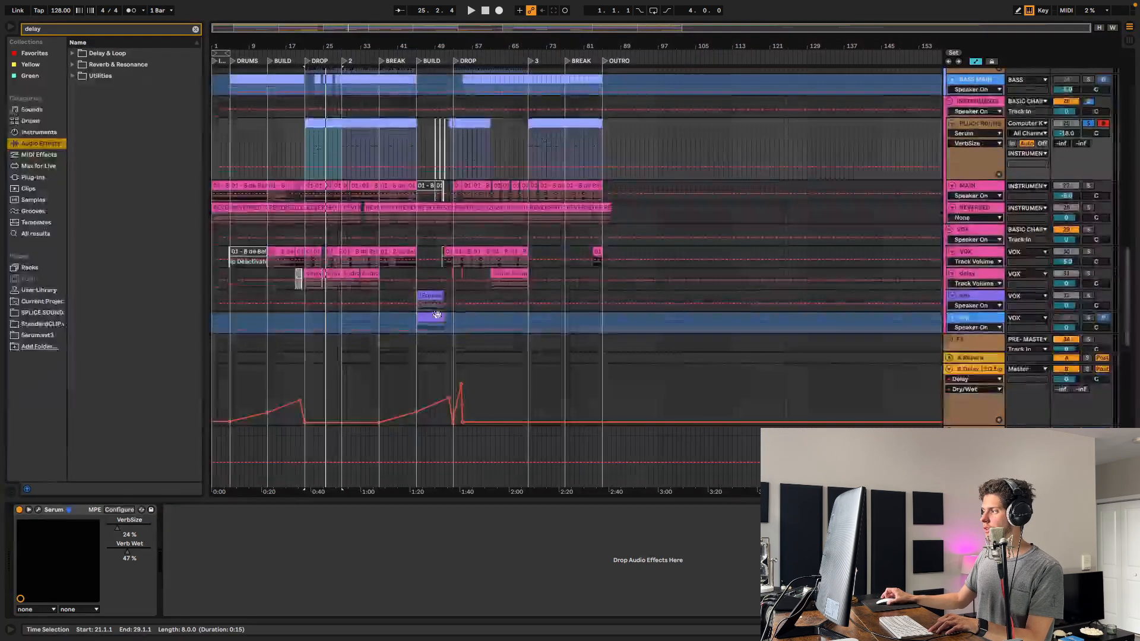
Draw a VerbSize automation peak of about 73% just after the drop starts at bar 21 and play it
{"action": "scroll", "coordinate": [363, 309], "scroll_direction": "down", "scroll_amount": 2}
{"action": "scroll", "coordinate": [362, 309], "scroll_direction": "down", "scroll_amount": 12}
{"action": "scroll", "coordinate": [362, 311], "scroll_direction": "up", "scroll_amount": 15}
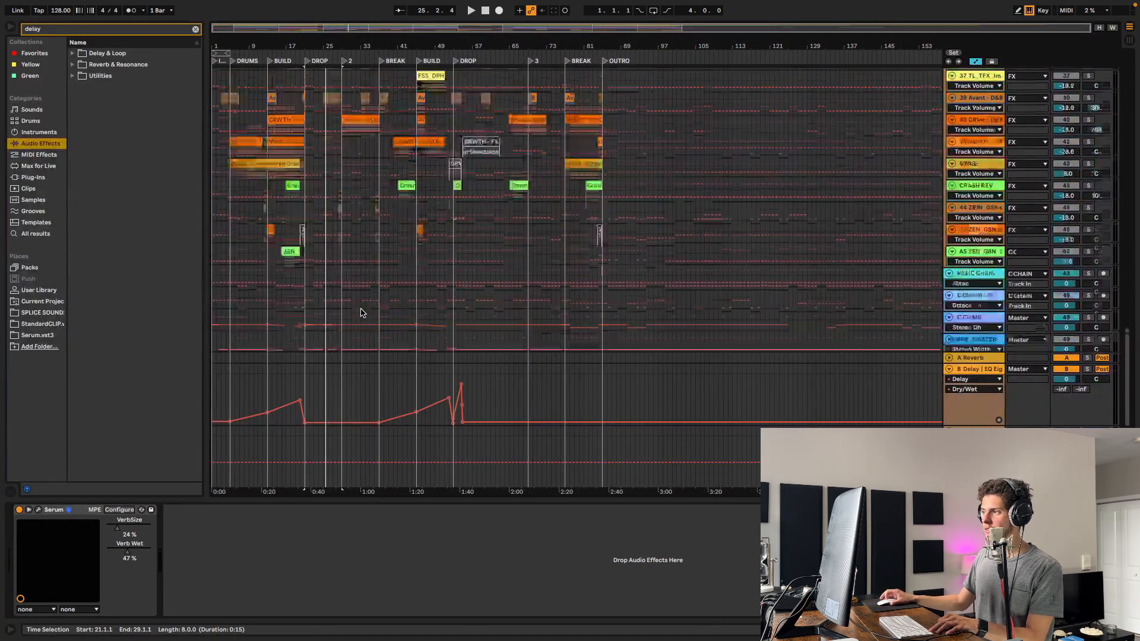
{"action": "scroll", "coordinate": [360, 313], "scroll_direction": "up", "scroll_amount": 4}
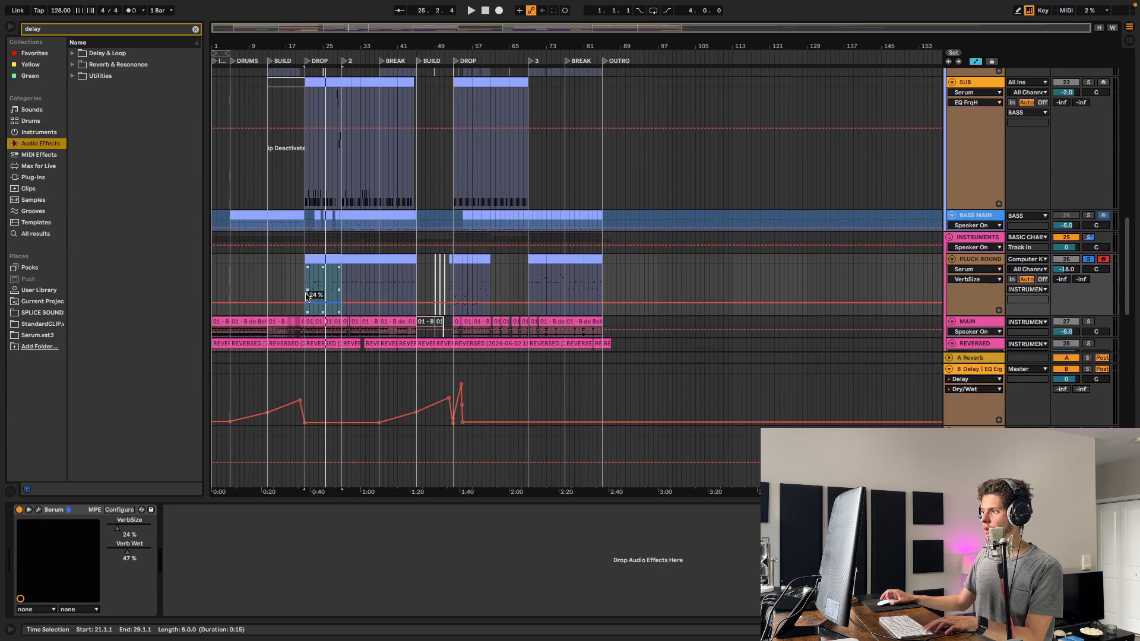
{"action": "scroll", "coordinate": [320, 297], "scroll_direction": "up", "scroll_amount": 6}
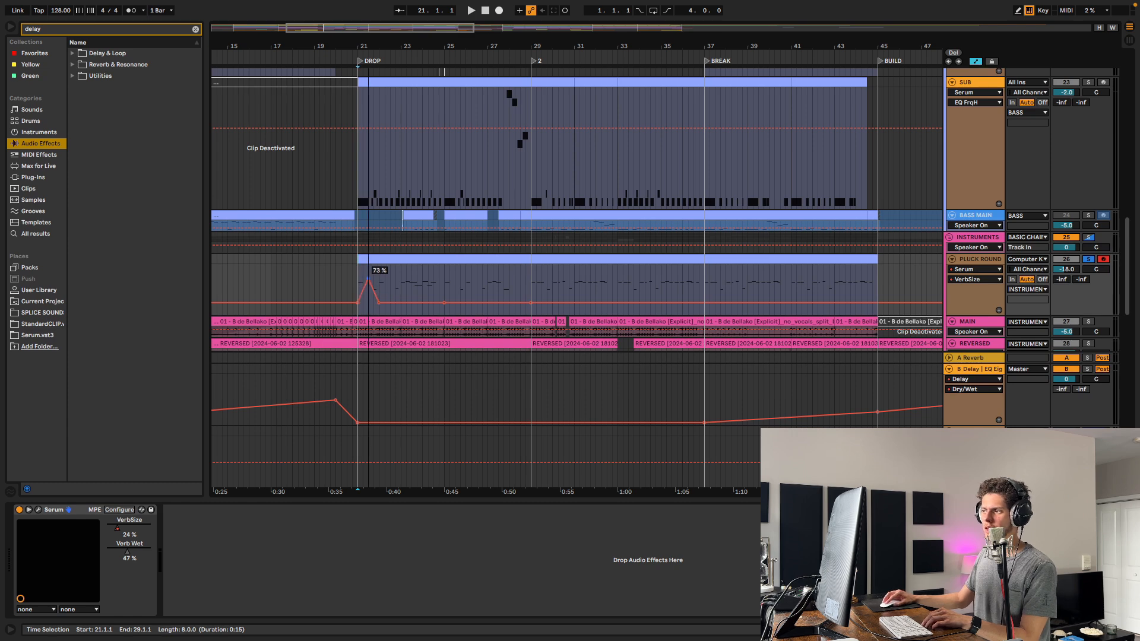
{"action": "key", "text": "space"}
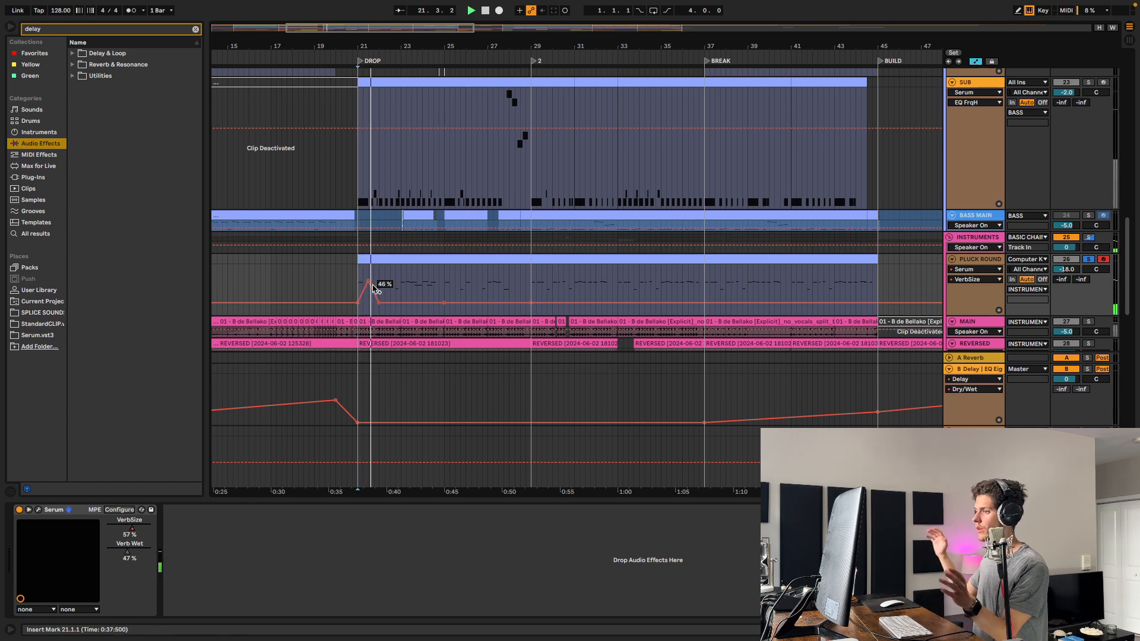
Show the Verb Wet automation on the PLUCK ROUND track and add a breakpoint between bars 22 and 23
{"action": "right_click", "coordinate": [127, 555]}
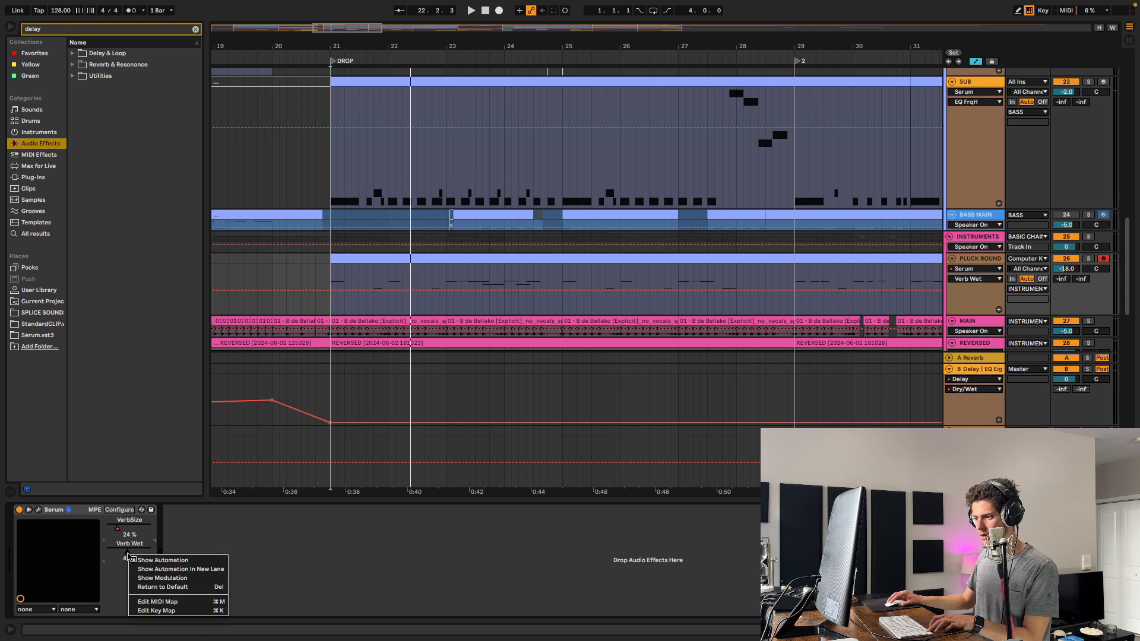
{"action": "left_click", "coordinate": [138, 561]}
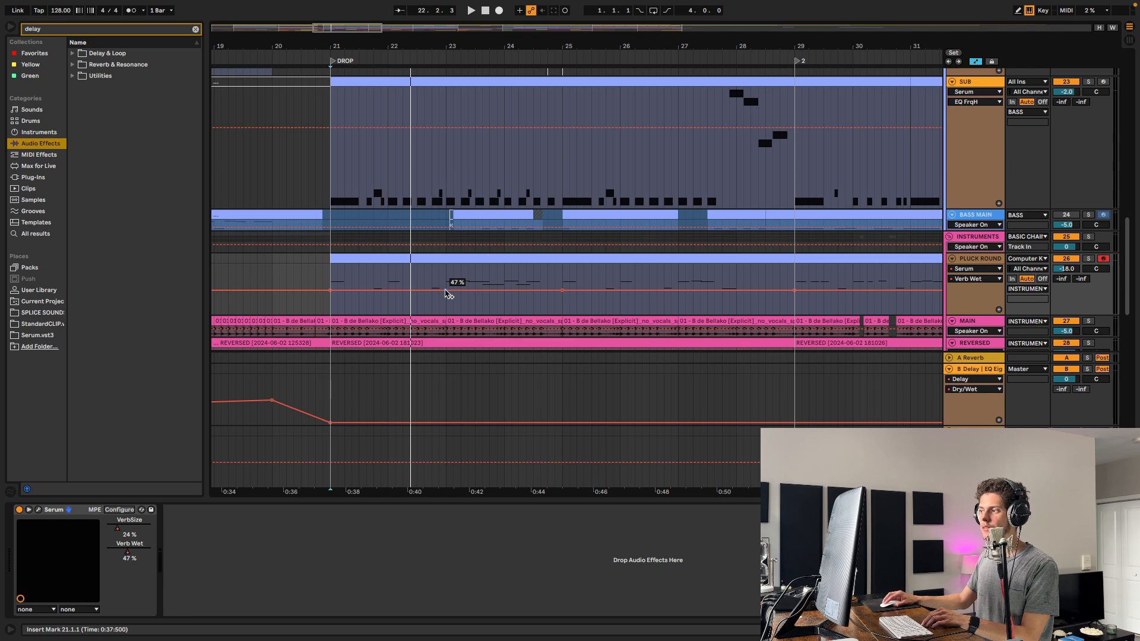
{"action": "left_click_drag", "start_coordinate": [447, 290], "coordinate": [416, 269]}
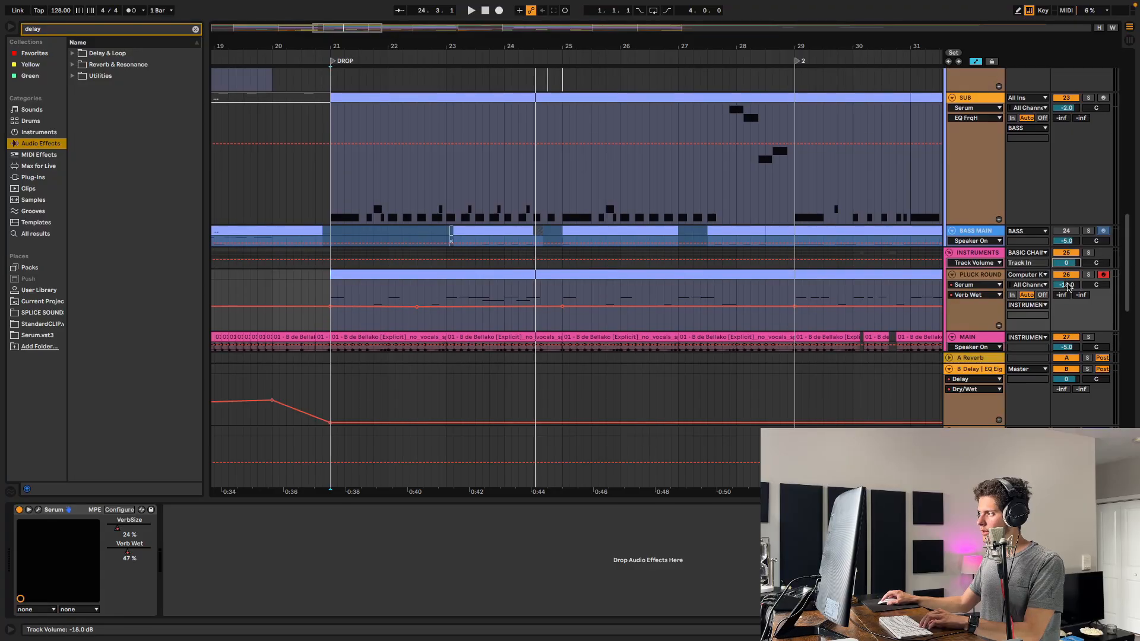
Set the PLUCK ROUND track volume to -10.0 dB and play the drop
{"action": "mouse_move", "coordinate": [1066, 287]}
{"action": "left_mouse_down"}
{"action": "mouse_move", "coordinate": [1067, 271]}
{"action": "mouse_move", "coordinate": [1066, 286]}
{"action": "left_mouse_up"}
{"action": "key", "text": "space"}
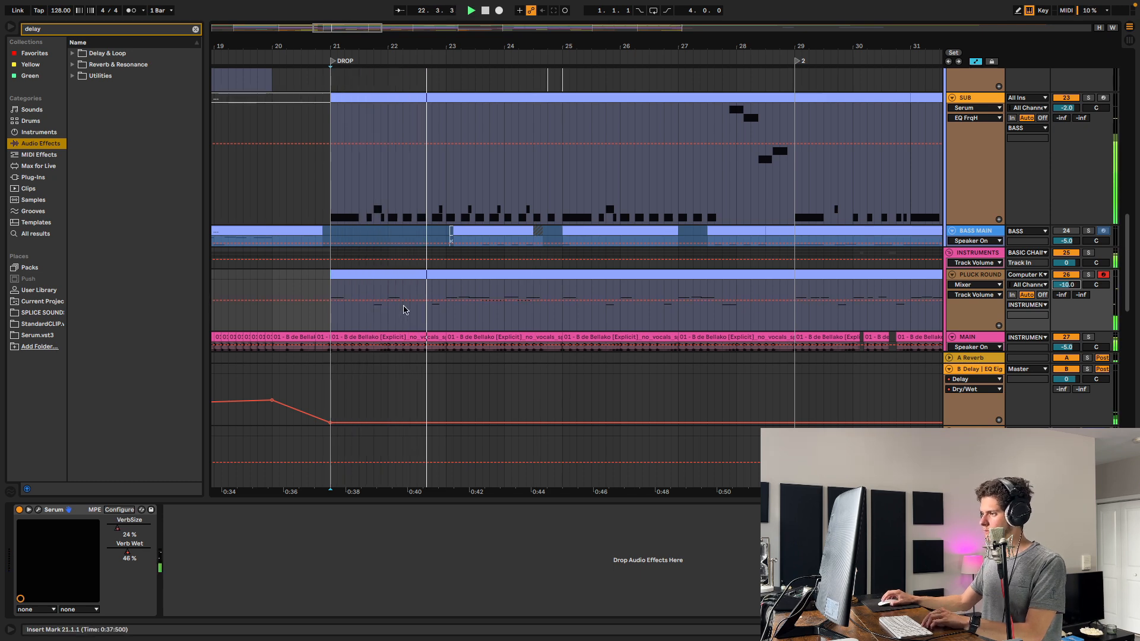
Shape the pluck's reverb automation over the drop with small early peaks and VerbSize ramps peaking just before bar 25 and at bar 29, and play it
{"action": "right_click", "coordinate": [128, 556]}
{"action": "left_click", "coordinate": [148, 560]}
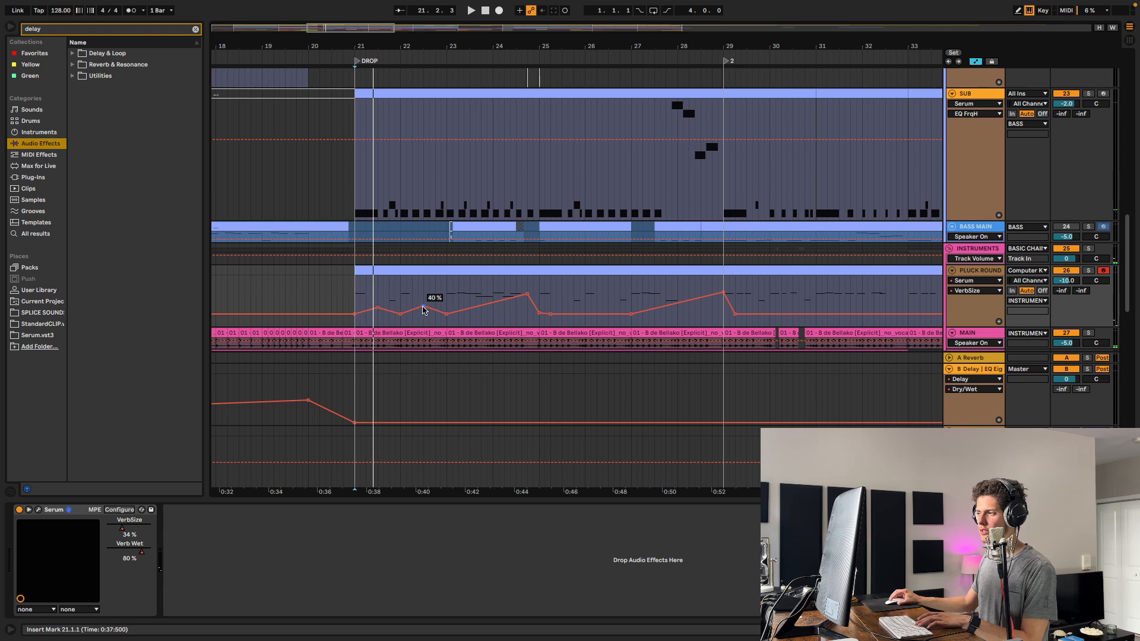
{"action": "key", "text": "space"}
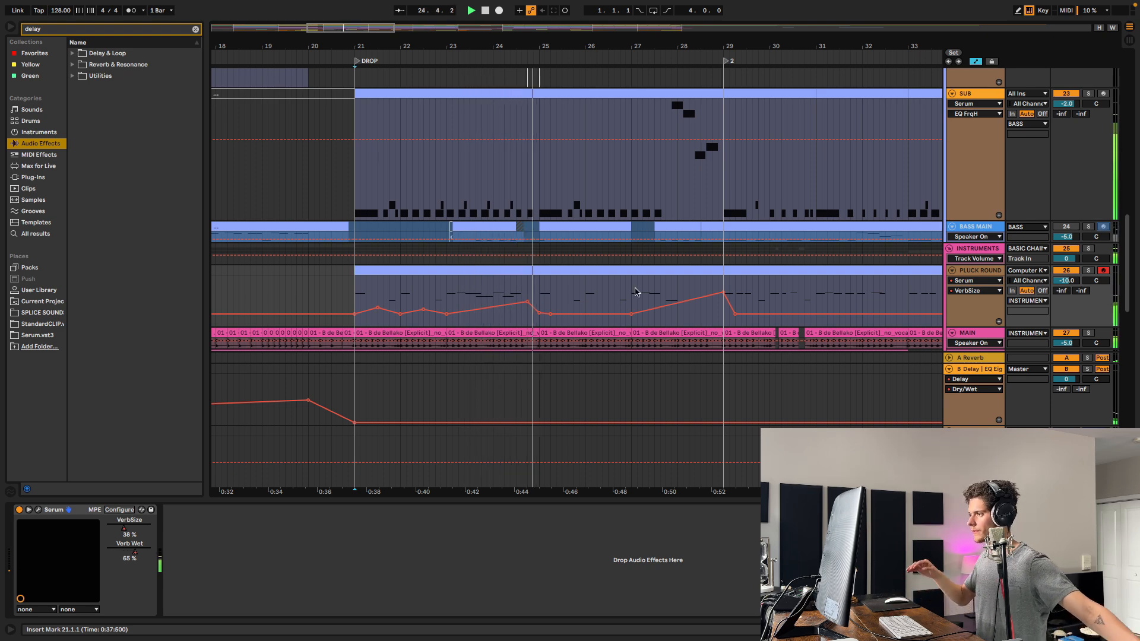
Play the song from the intro and look over the full arrangement
{"action": "scroll", "coordinate": [594, 321], "scroll_direction": "up", "scroll_amount": 1}
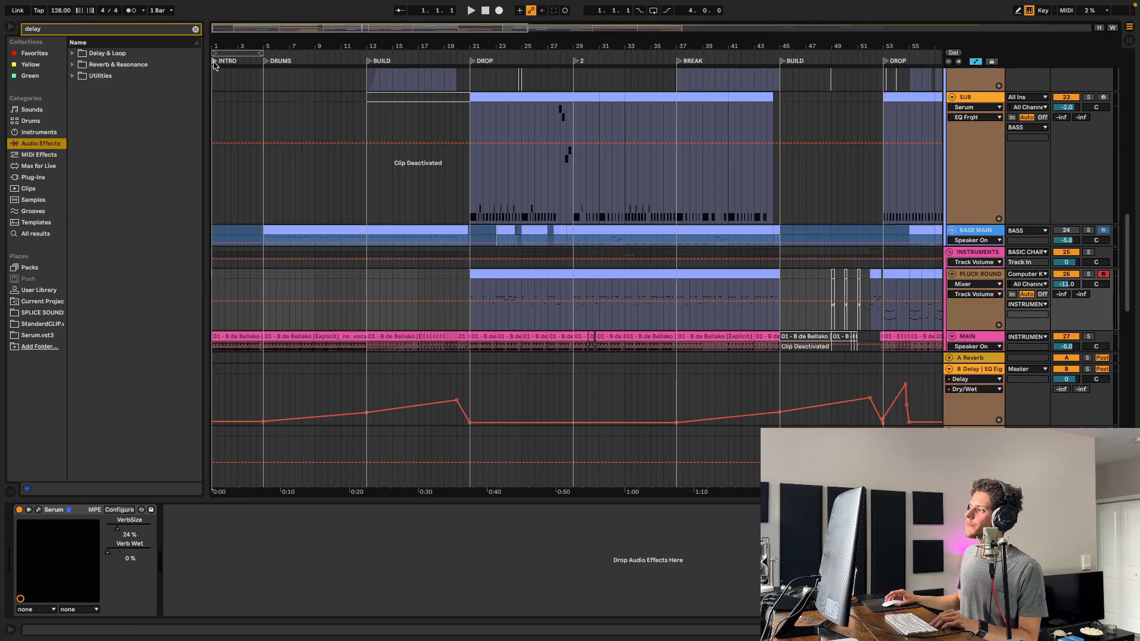
{"action": "scroll", "coordinate": [588, 208], "scroll_direction": "down", "scroll_amount": 4}
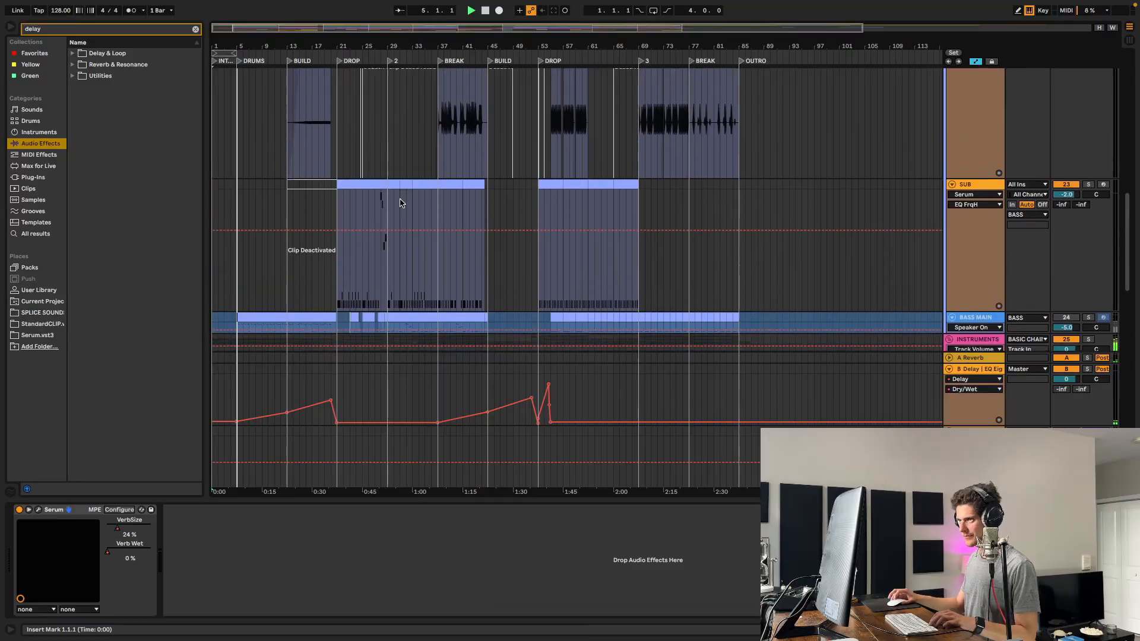
Reactivate the KICK and DRUMS tracks while the song plays
{"action": "scroll", "coordinate": [533, 232], "scroll_direction": "up", "scroll_amount": 10}
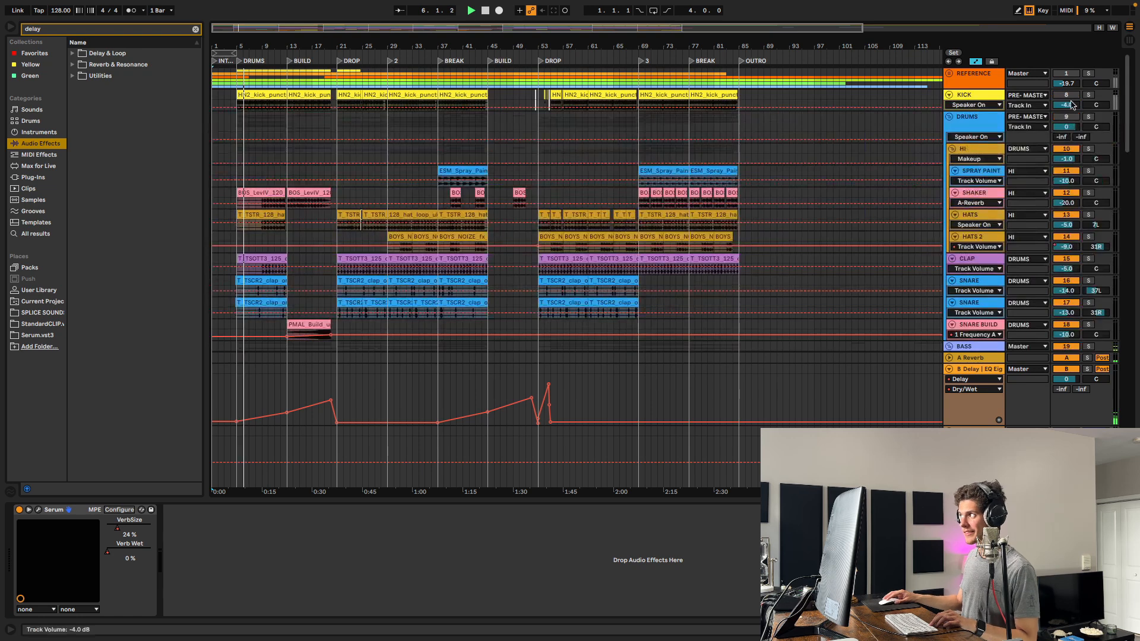
{"action": "left_click", "coordinate": [1067, 96]}
{"action": "left_click", "coordinate": [1066, 117]}
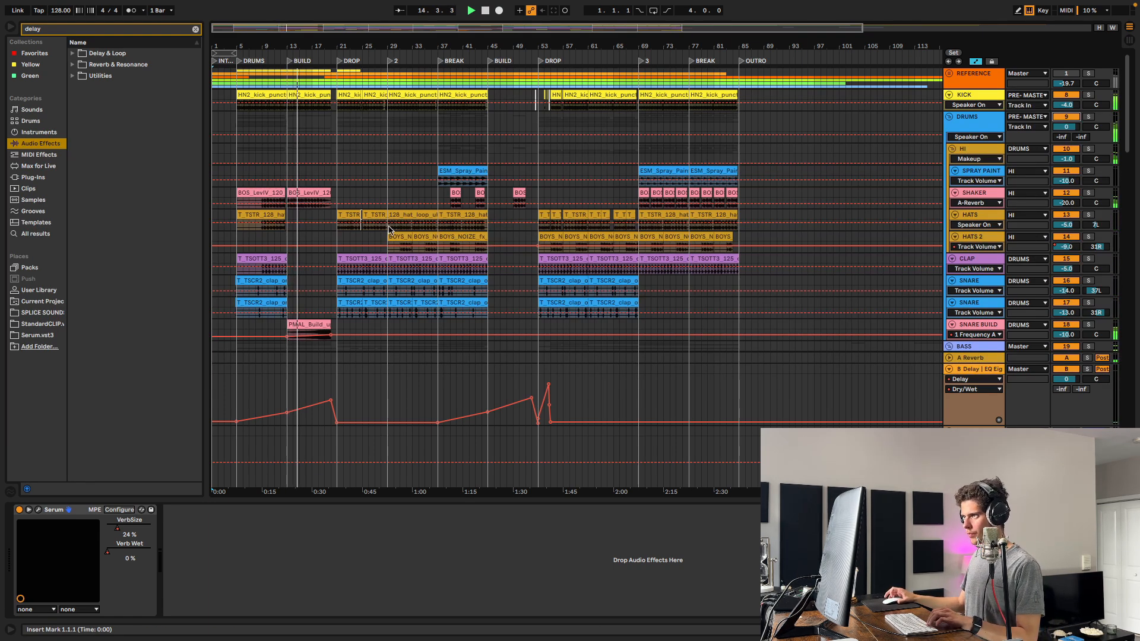
Select bars 29 to 37 on the BASS MAIN and SUB audio tracks and turn off Automation Mode
{"action": "scroll", "coordinate": [385, 234], "scroll_direction": "down", "scroll_amount": 10}
{"action": "scroll", "coordinate": [386, 244], "scroll_direction": "down", "scroll_amount": 5}
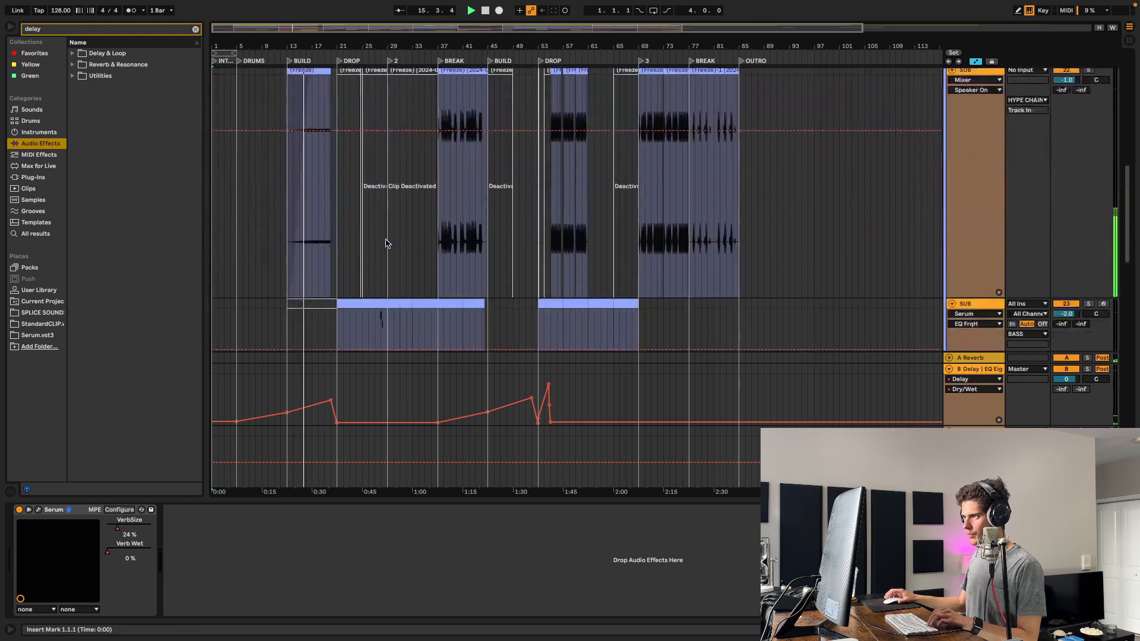
{"action": "scroll", "coordinate": [387, 237], "scroll_direction": "up", "scroll_amount": 3}
{"action": "left_click_drag", "start_coordinate": [387, 237], "coordinate": [434, 113]}
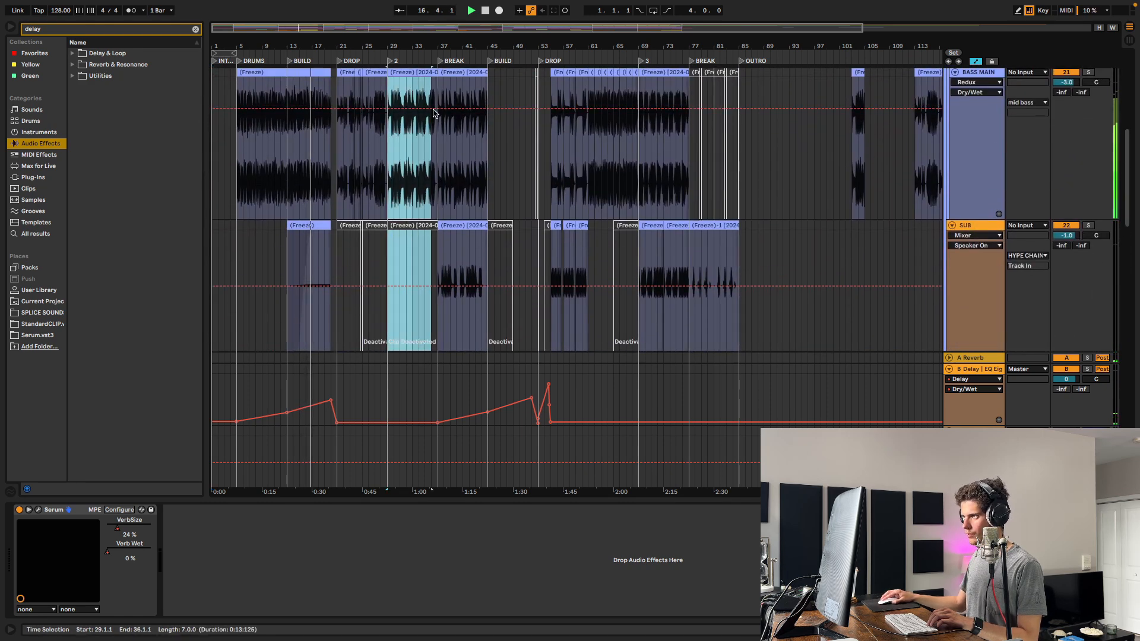
{"action": "scroll", "coordinate": [439, 117], "scroll_direction": "up", "scroll_amount": 3}
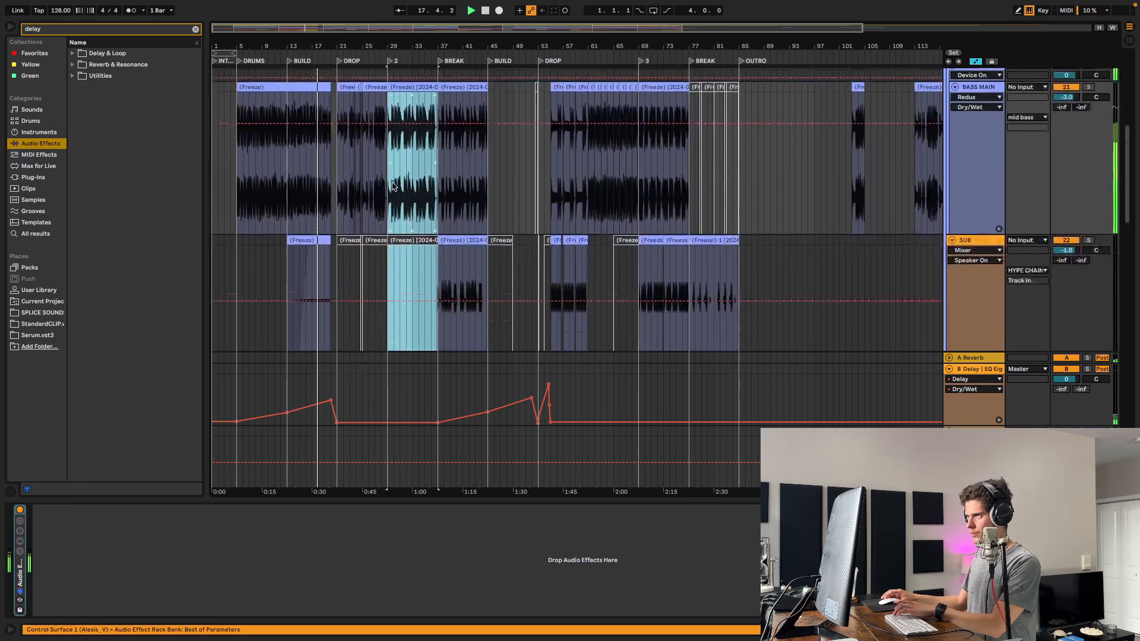
{"action": "left_click", "coordinate": [160, 7]}
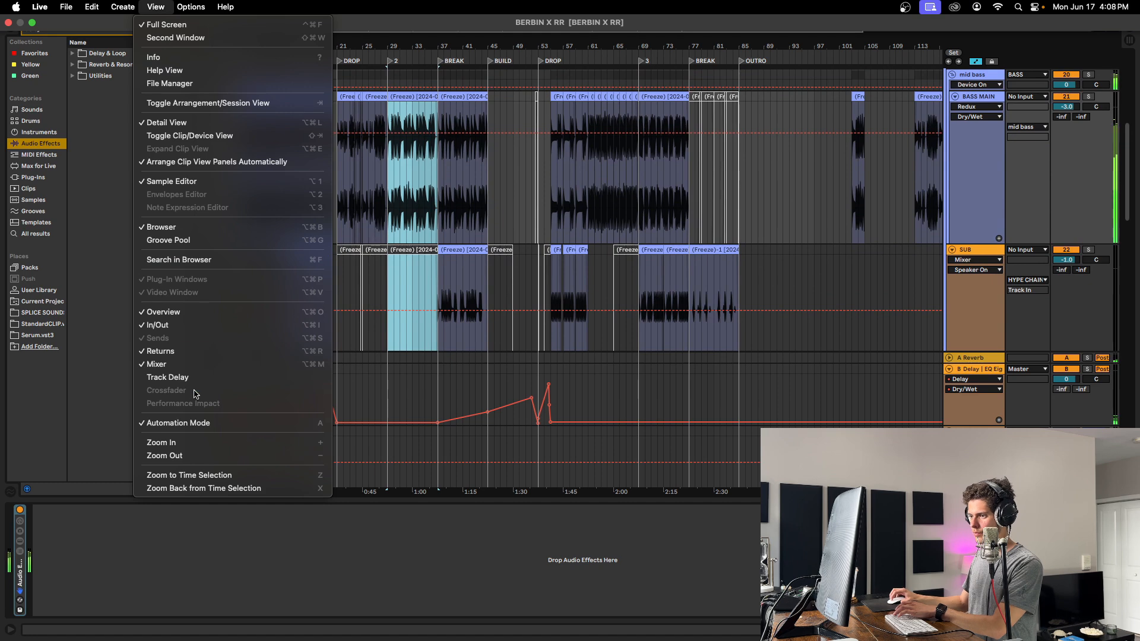
{"action": "left_click", "coordinate": [172, 423]}
Delete the BASS MAIN and SUB audio clips between bars 29 and 37
{"action": "left_click", "coordinate": [412, 96]}
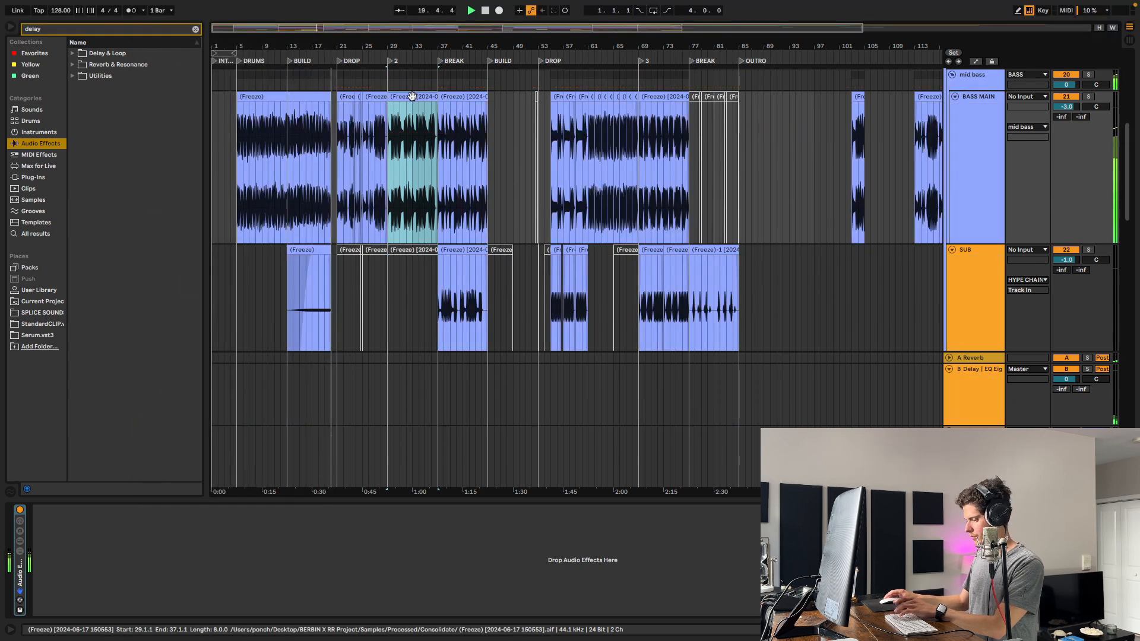
{"action": "key", "text": "Delete"}
{"action": "left_click", "coordinate": [407, 252]}
{"action": "scroll", "coordinate": [406, 251], "scroll_direction": "down", "scroll_amount": 5}
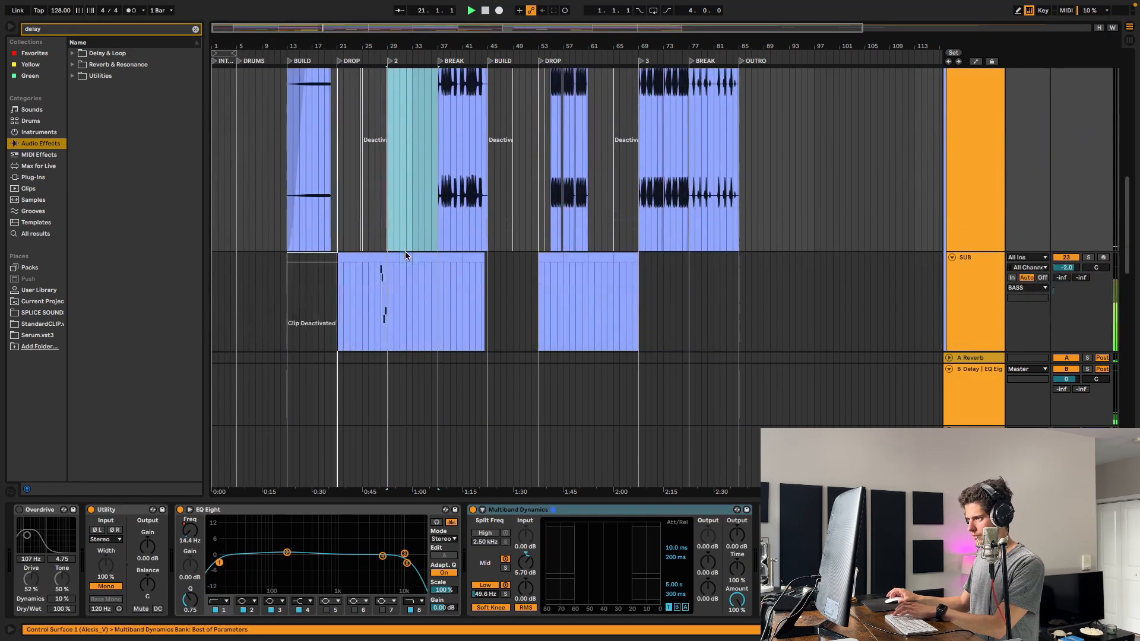
Delete the part of the SUB MIDI clip between bars 29 and 37
{"action": "left_click", "coordinate": [408, 226]}
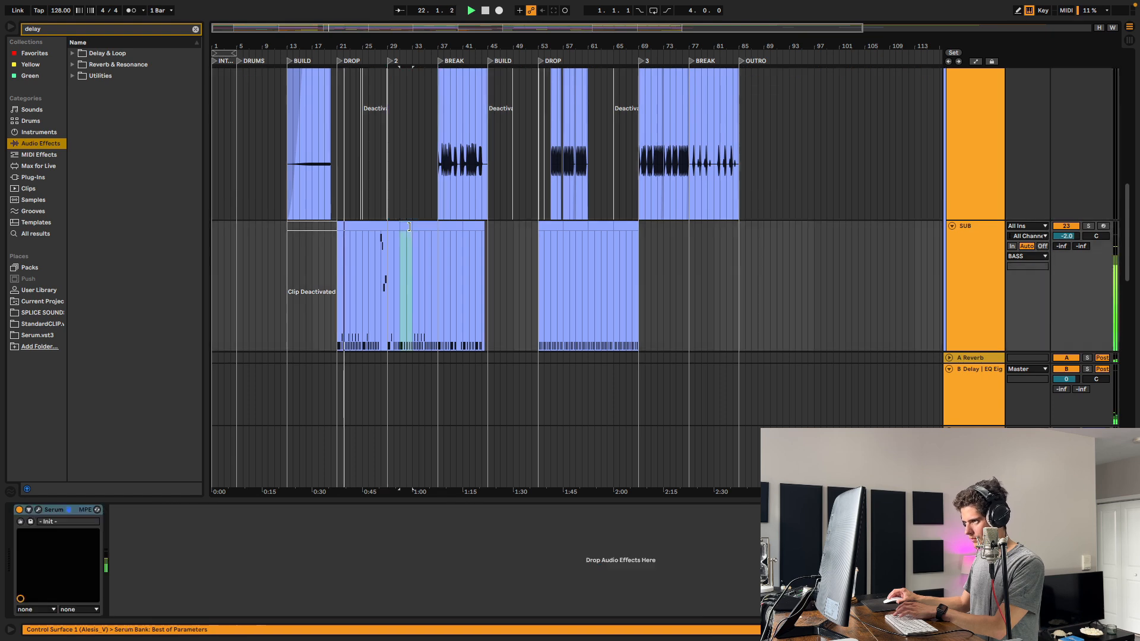
{"action": "left_click", "coordinate": [397, 228]}
{"action": "key", "text": "Delete"}
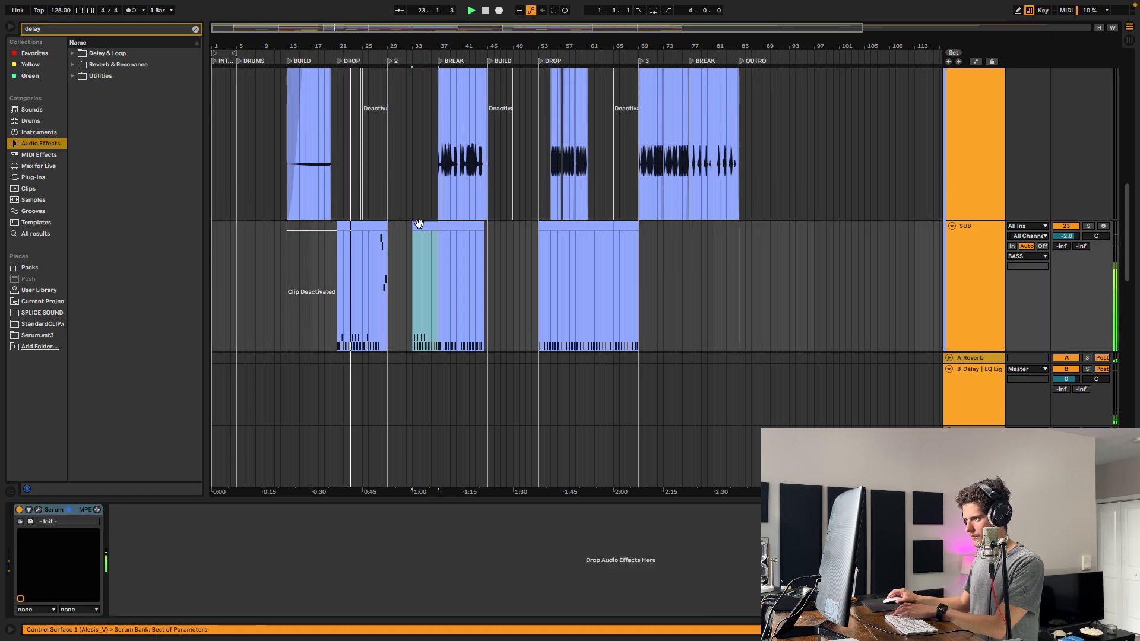
Delete the MIDI on the blue BASS MAIN track and the PLUCK ROUND track between bars 29 and 37
{"action": "scroll", "coordinate": [419, 224], "scroll_direction": "down", "scroll_amount": 5}
{"action": "left_click", "coordinate": [398, 200]}
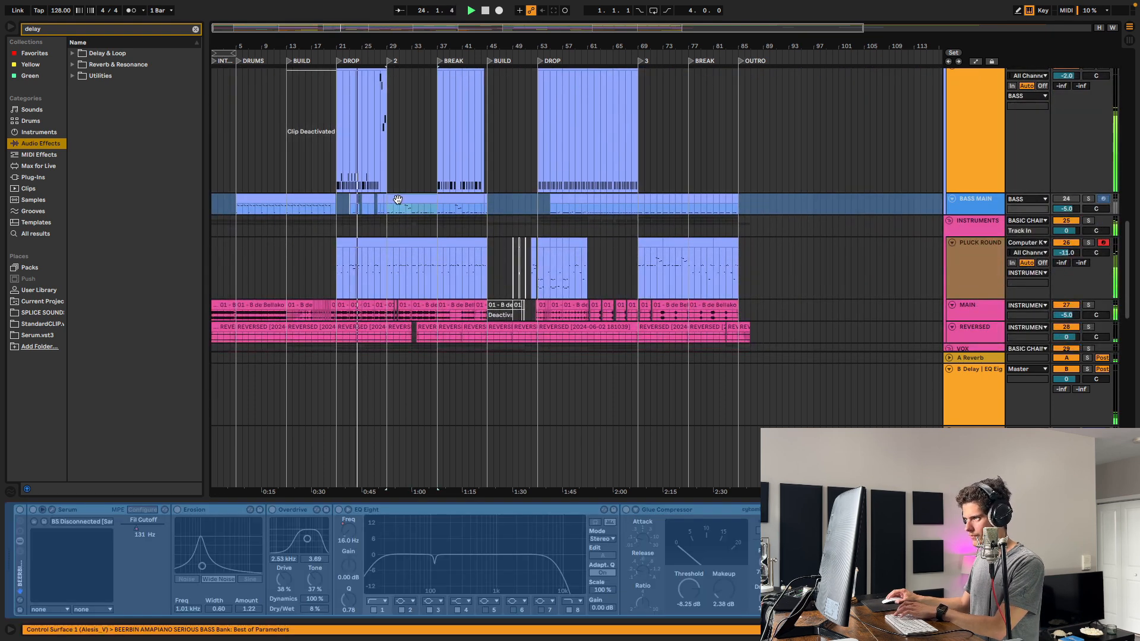
{"action": "left_click", "coordinate": [398, 254]}
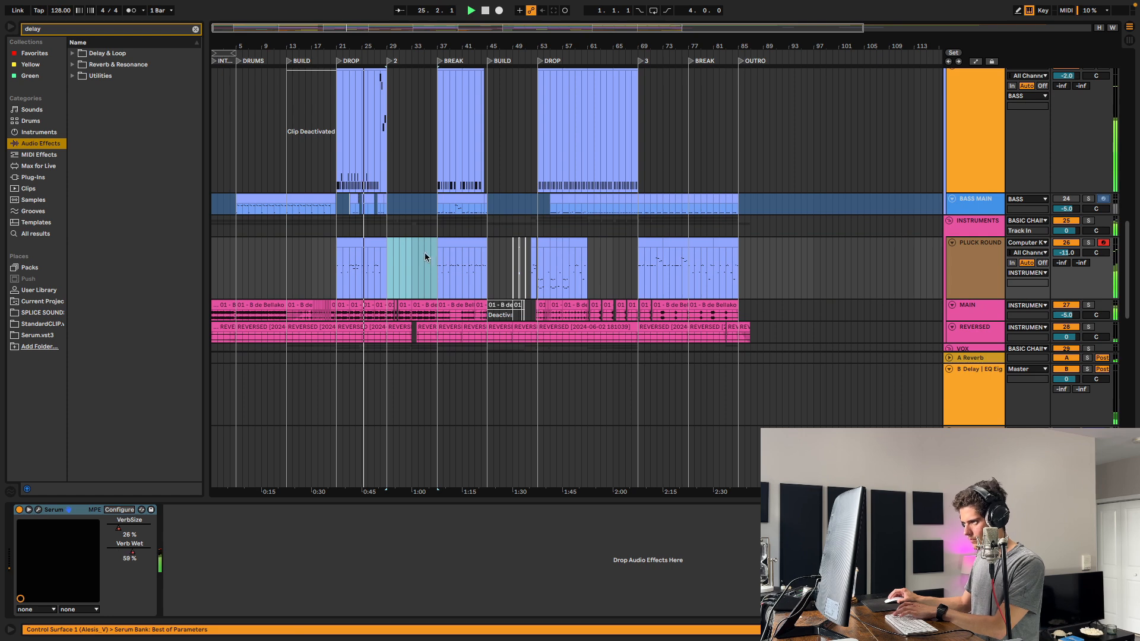
Delete the MAIN and REVERSED clips between bars 29 and 37
{"action": "left_click_drag", "start_coordinate": [388, 297], "coordinate": [437, 315]}
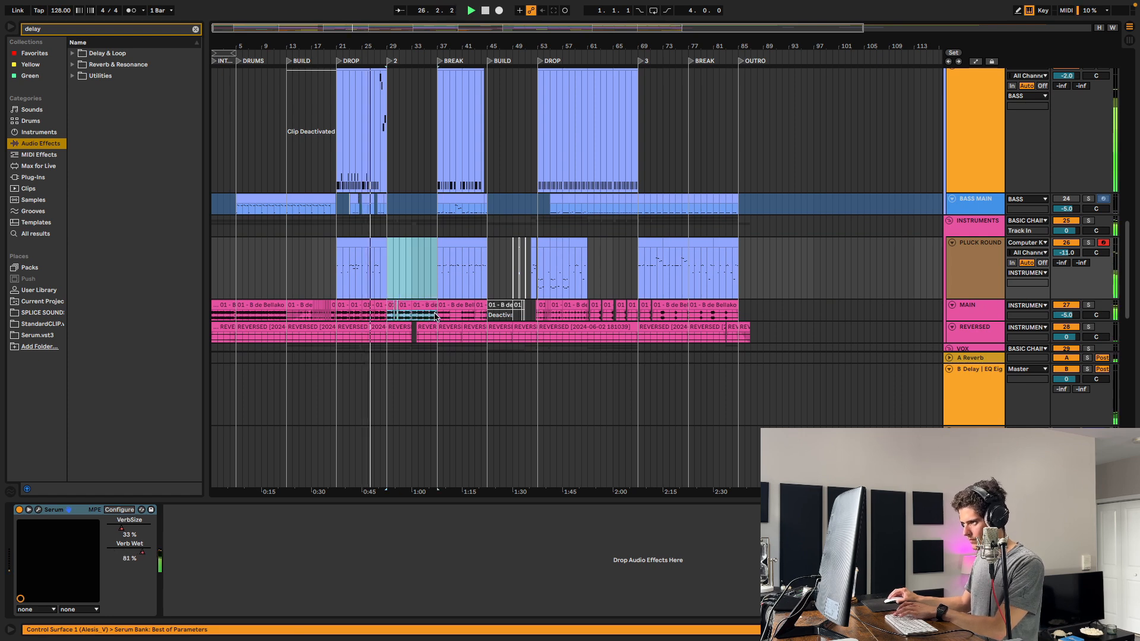
{"action": "key", "text": "Delete"}
{"action": "left_click", "coordinate": [397, 327]}
{"action": "key", "text": "Delete"}
Delete the VOX and delay clips between bars 29 and 37
{"action": "scroll", "coordinate": [425, 329], "scroll_direction": "down", "scroll_amount": 10}
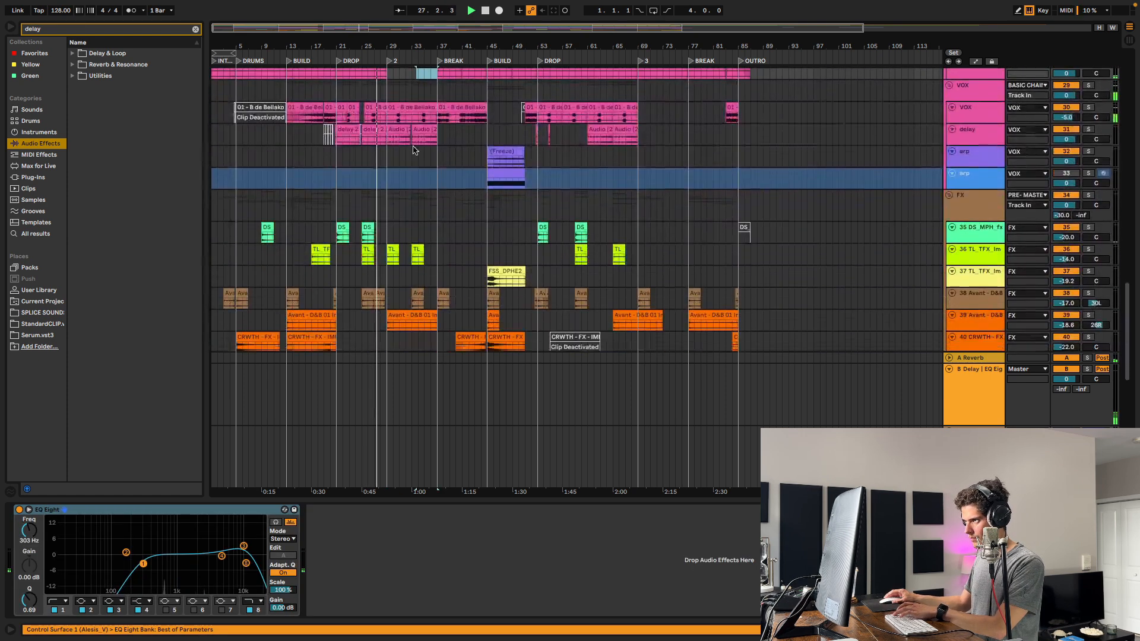
{"action": "left_click", "coordinate": [407, 98]}
{"action": "key", "text": "Delete"}
{"action": "left_click", "coordinate": [429, 118]}
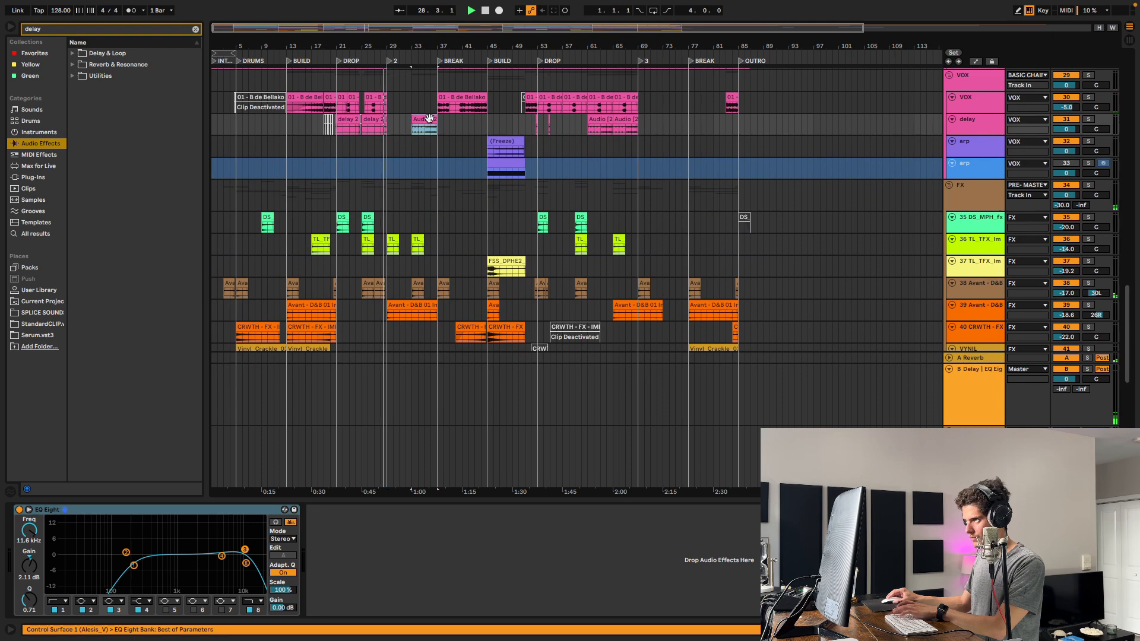
{"action": "scroll", "coordinate": [407, 178], "scroll_direction": "up", "scroll_amount": 8}
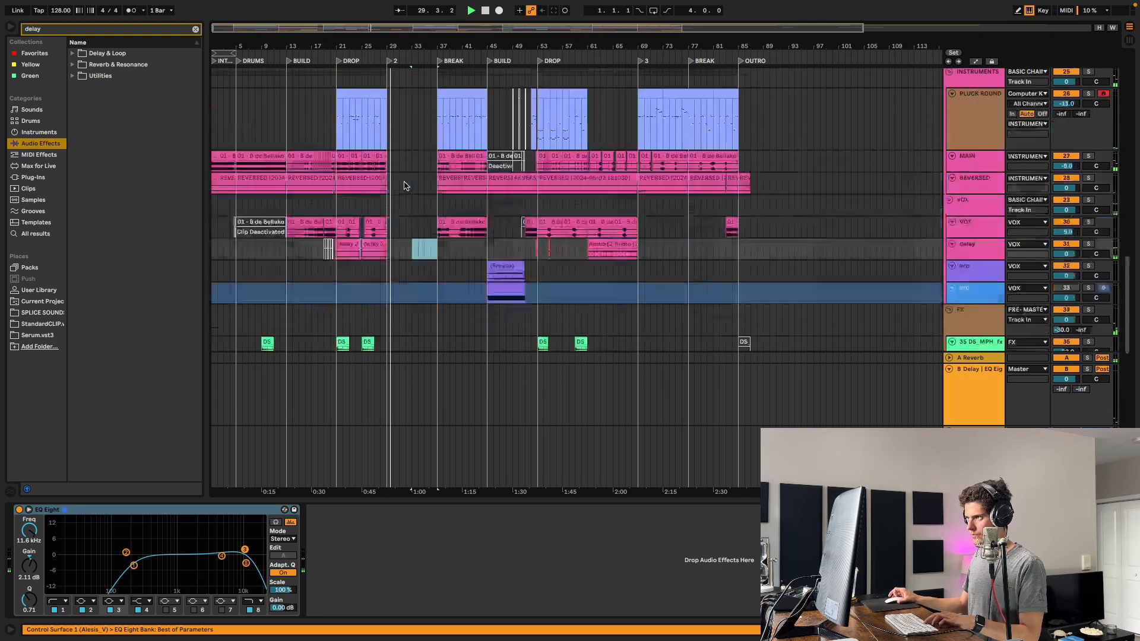
{"action": "scroll", "coordinate": [404, 185], "scroll_direction": "up", "scroll_amount": 3}
{"action": "scroll", "coordinate": [410, 190], "scroll_direction": "down", "scroll_amount": 2}
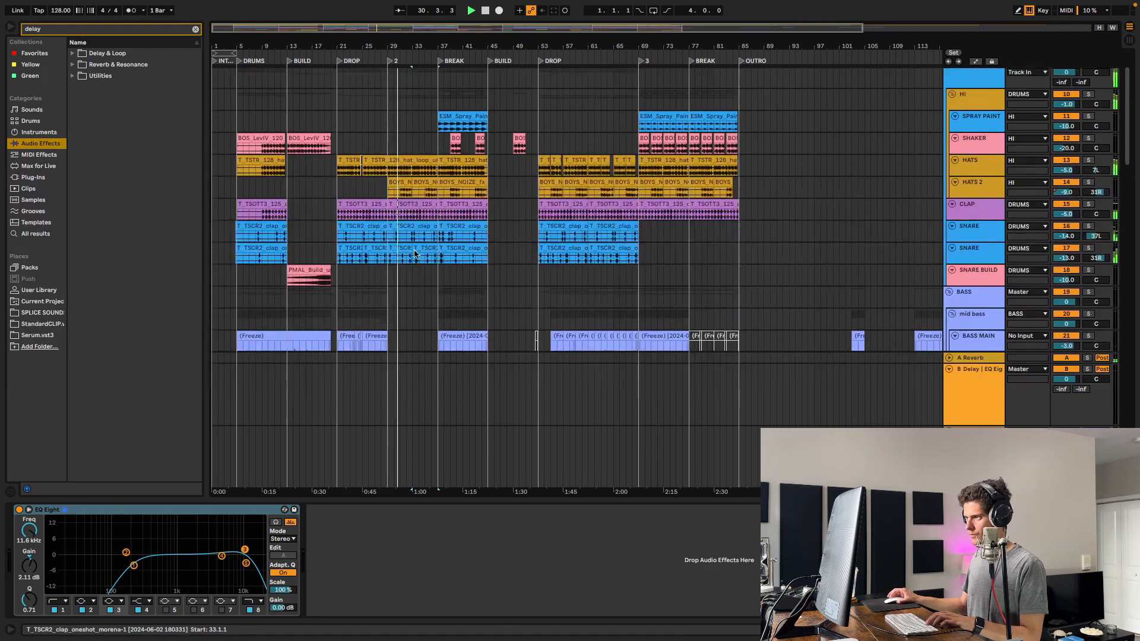
{"action": "scroll", "coordinate": [398, 275], "scroll_direction": "down", "scroll_amount": 2}
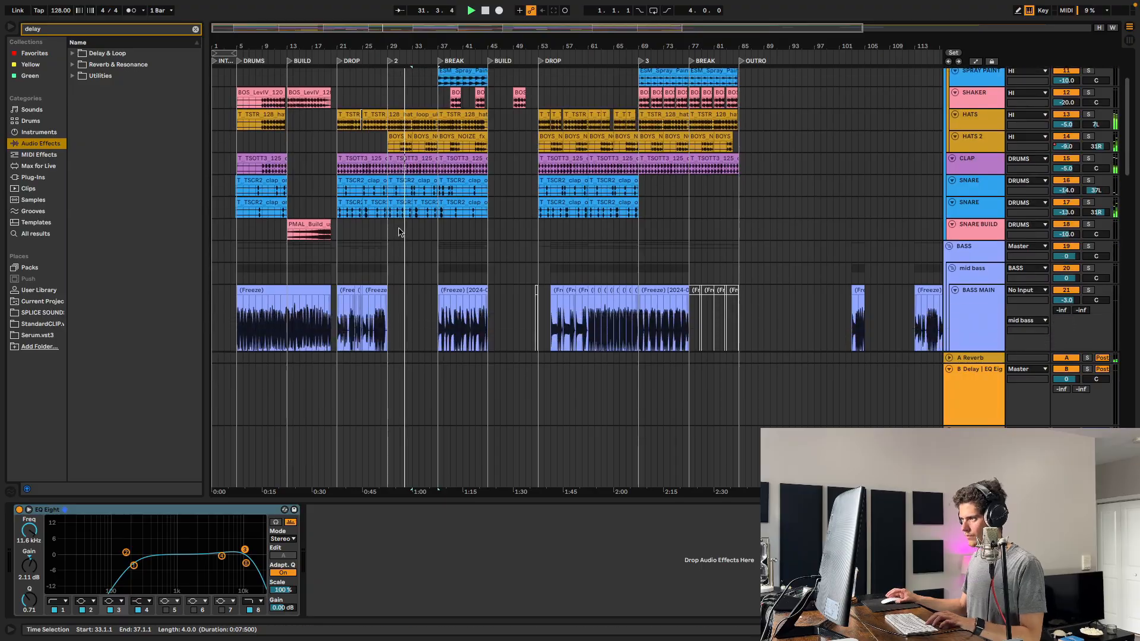